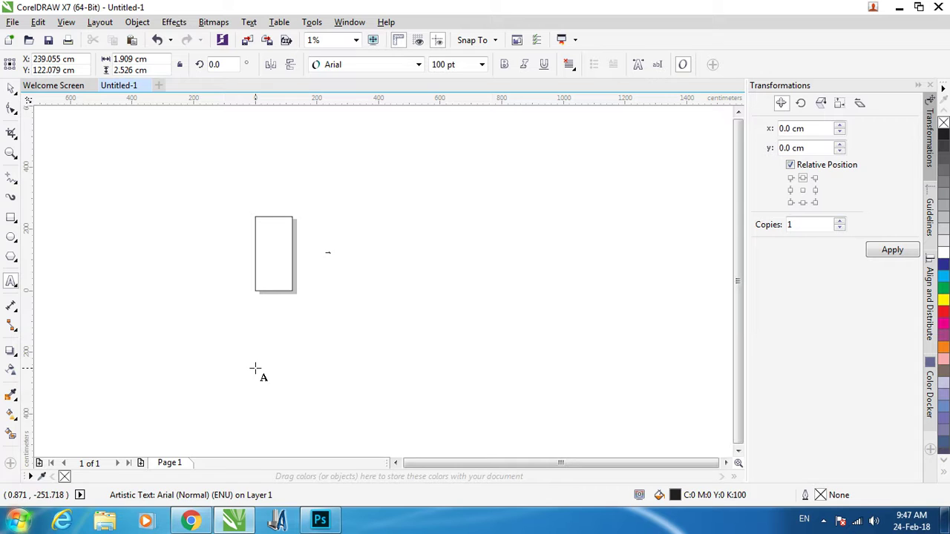
# Step: Set the font size of the artistic text beside the page to 200 pt
pyautogui.click(10, 88)
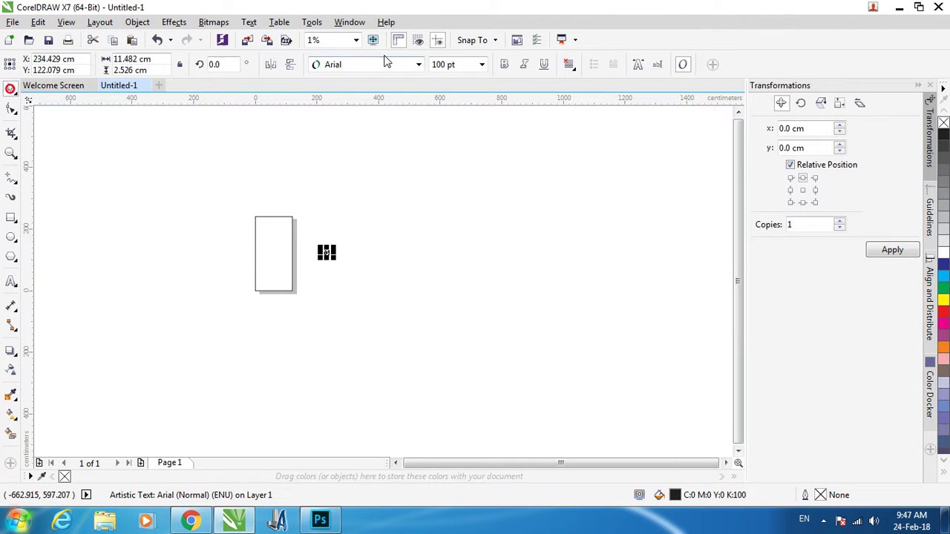
pyautogui.tripleClick(466, 65)
pyautogui.write('200')
pyautogui.press('Return')
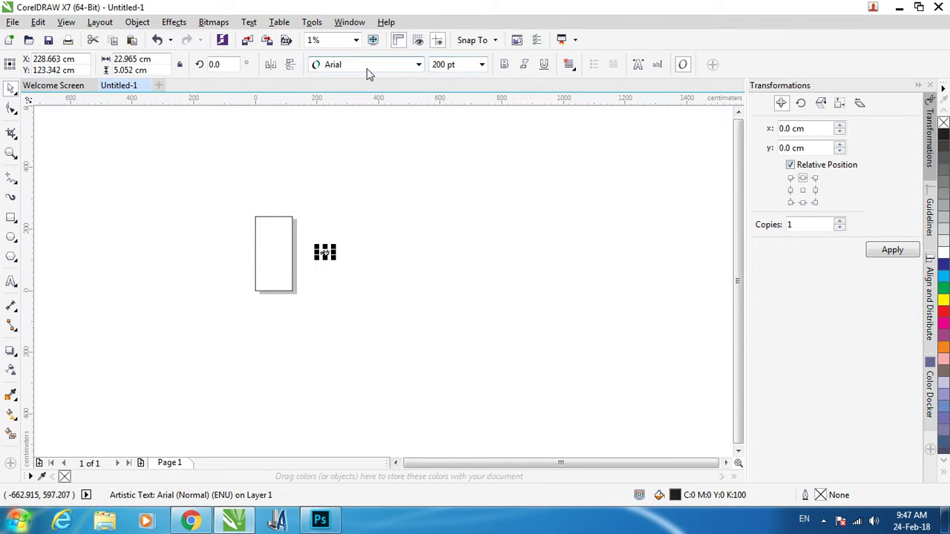
# Step: Scale the text up freehand to about 67 cm wide and reposition it beside the page
pyautogui.hotkey('shift', 'F4')
pyautogui.click(552, 324)
pyautogui.scroll(4, 556, 282)
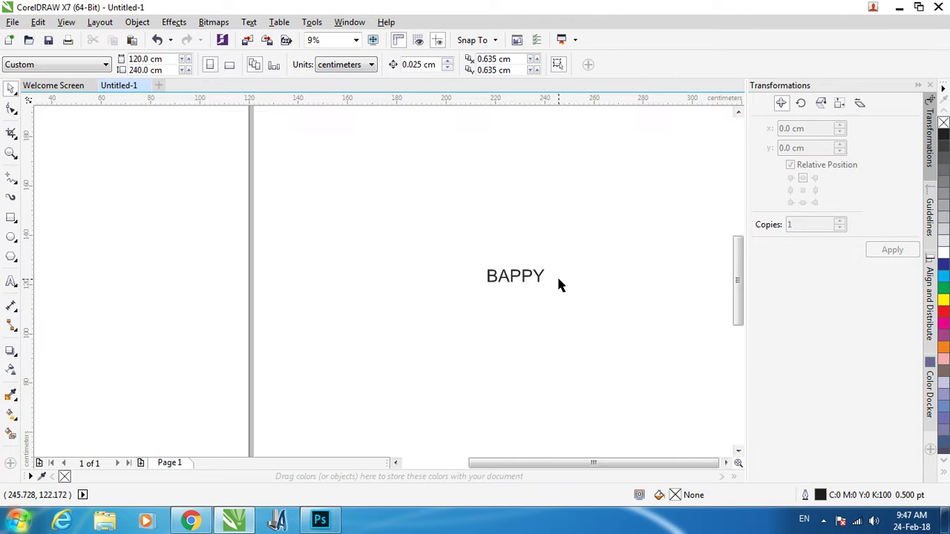
pyautogui.click(521, 271)
pyautogui.moveTo(524, 274); pyautogui.dragTo(668, 401)
pyautogui.moveTo(596, 320); pyautogui.dragTo(509, 289)
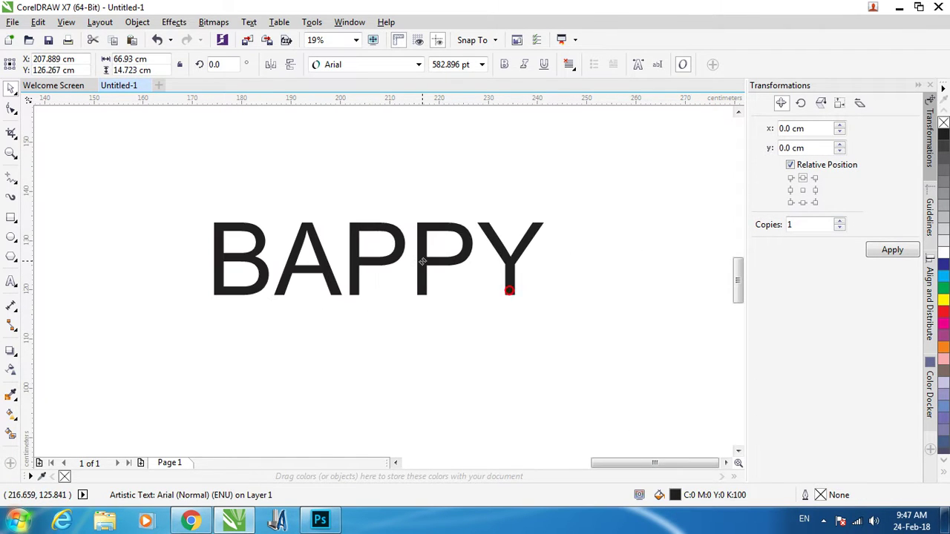
# Step: Change the font of the enlarged text to Cooper Black
pyautogui.click(364, 65)
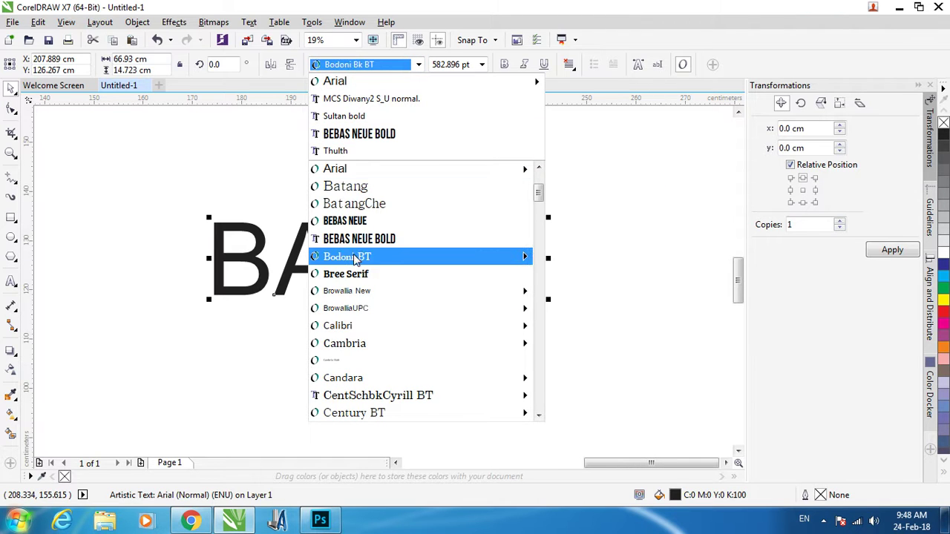
pyautogui.scroll(-2, 513, 256)
pyautogui.scroll(-2, 513, 256)
pyautogui.click(358, 215)
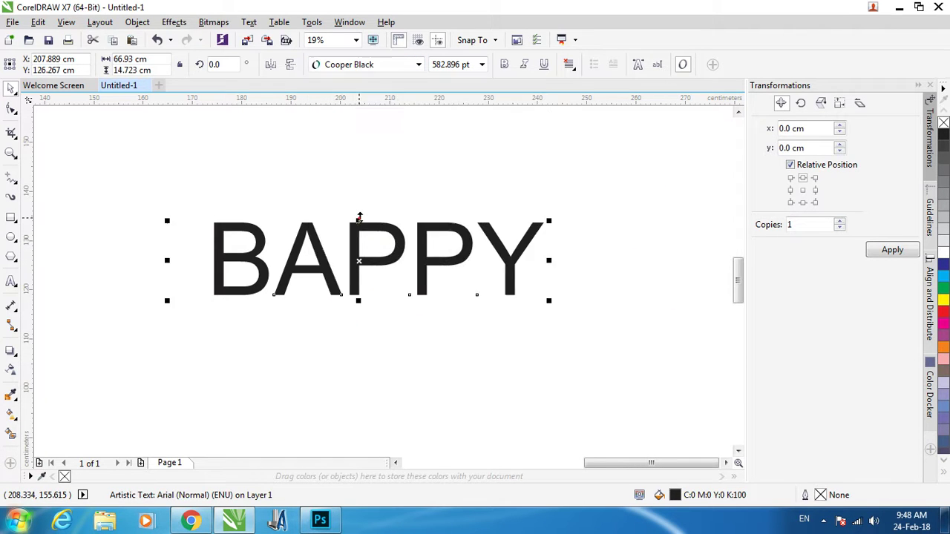
# Step: Fill the text with red and move it slightly upward
pyautogui.click(386, 332)
pyautogui.click(383, 252)
pyautogui.click(944, 314)
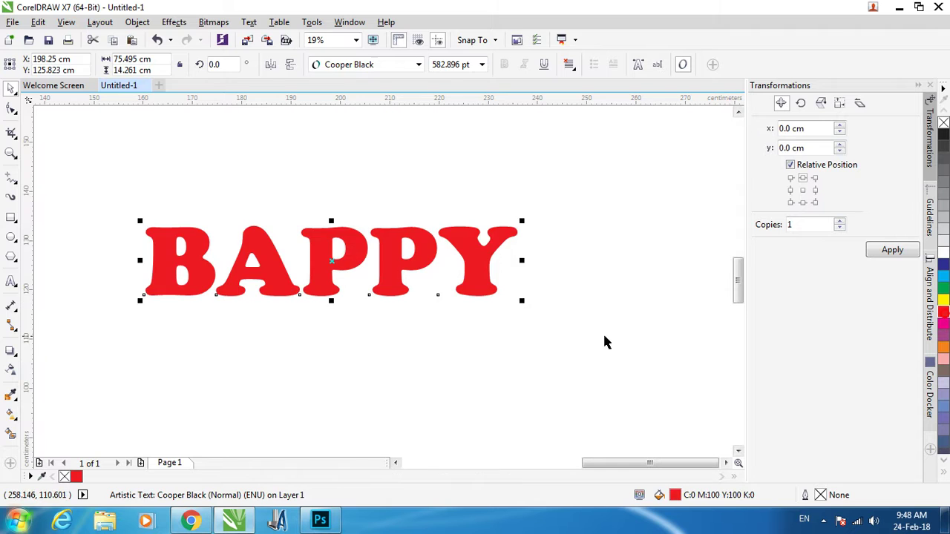
pyautogui.click(498, 340)
pyautogui.moveTo(472, 270); pyautogui.dragTo(478, 245)
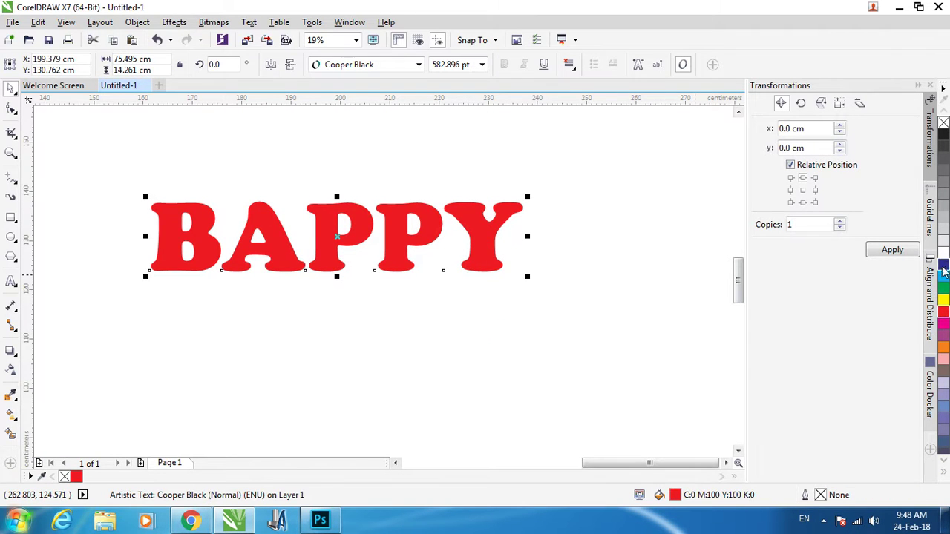
# Step: Give the red text a dark blue outline and set its width to 1 cm in the Outline Pen settings
pyautogui.rightClick(944, 276)
pyautogui.doubleClick(820, 495)
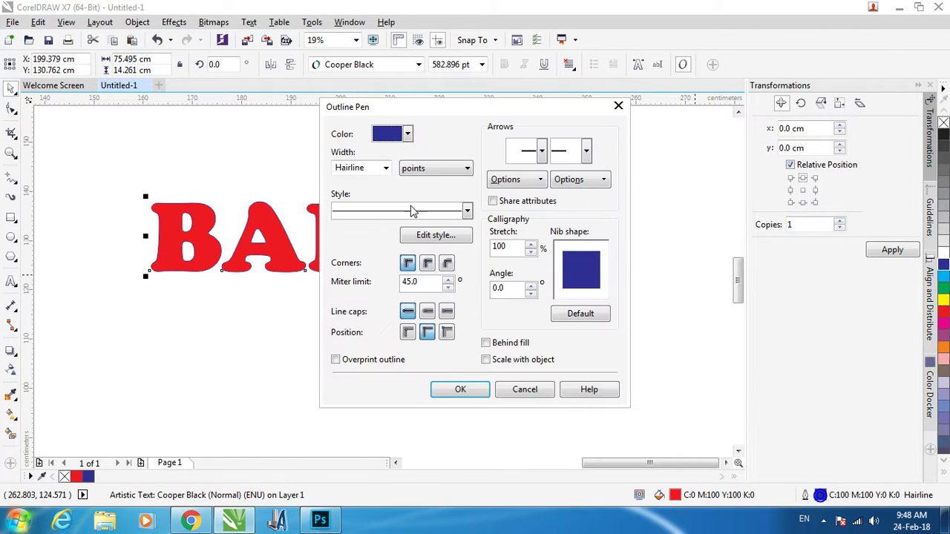
pyautogui.moveTo(377, 104); pyautogui.dragTo(572, 97)
pyautogui.doubleClick(544, 153)
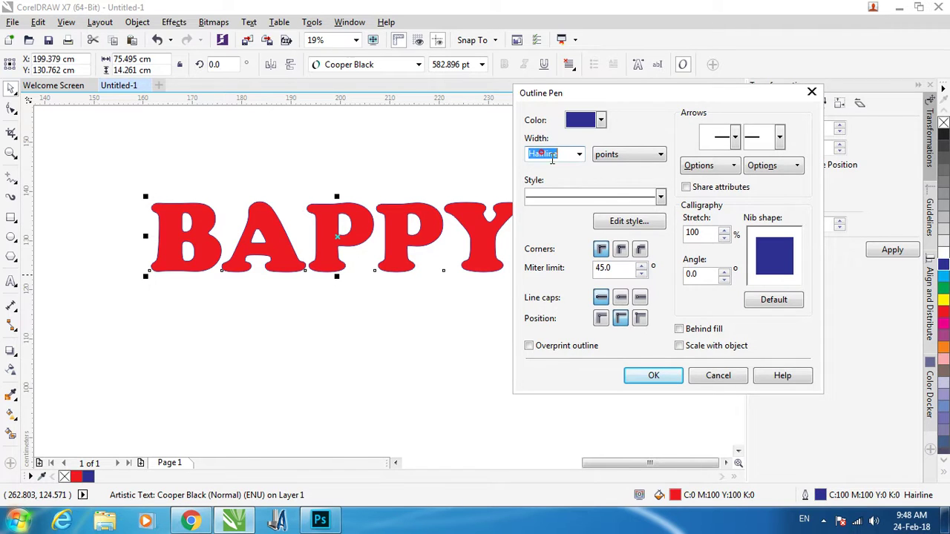
pyautogui.write('1')
pyautogui.click(599, 163)
pyautogui.click(604, 272)
pyautogui.doubleClick(548, 153)
pyautogui.write('1')
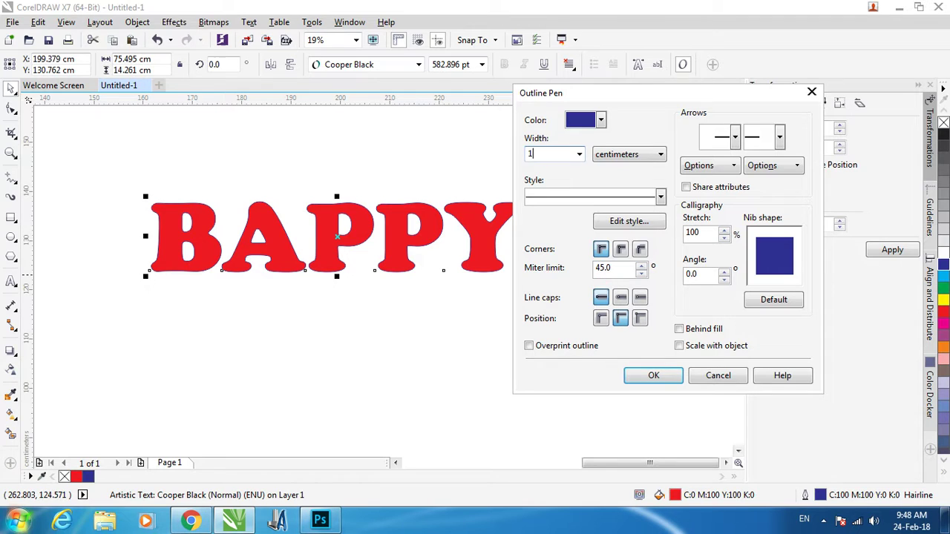
# Step: Set the outline to round corners and round line caps, make it scale with the object, and apply the settings
pyautogui.click(622, 251)
pyautogui.click(620, 297)
pyautogui.click(679, 346)
pyautogui.click(653, 376)
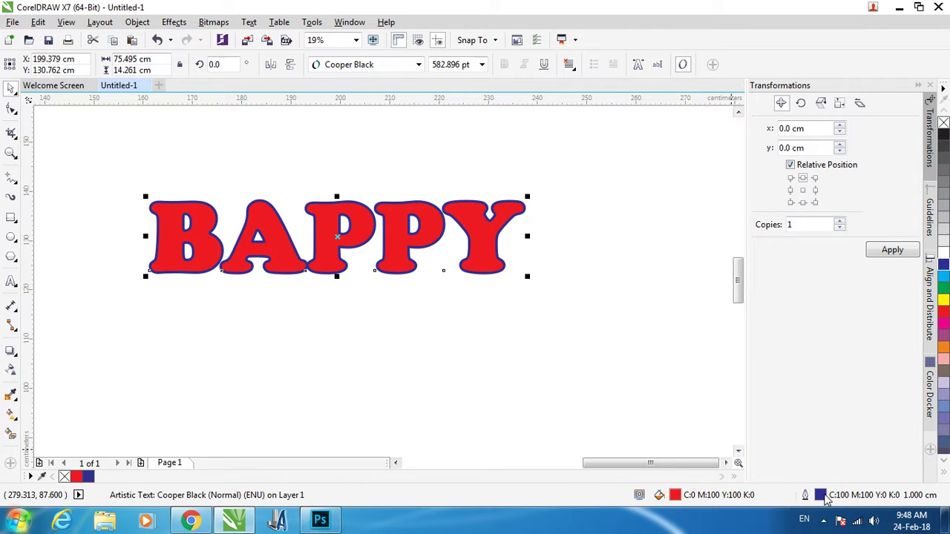
# Step: Increase the text's outline width to 5 cm and shift the text slightly up and to the right
pyautogui.doubleClick(825, 499)
pyautogui.click(357, 169)
pyautogui.write('5')
pyautogui.press('Return')
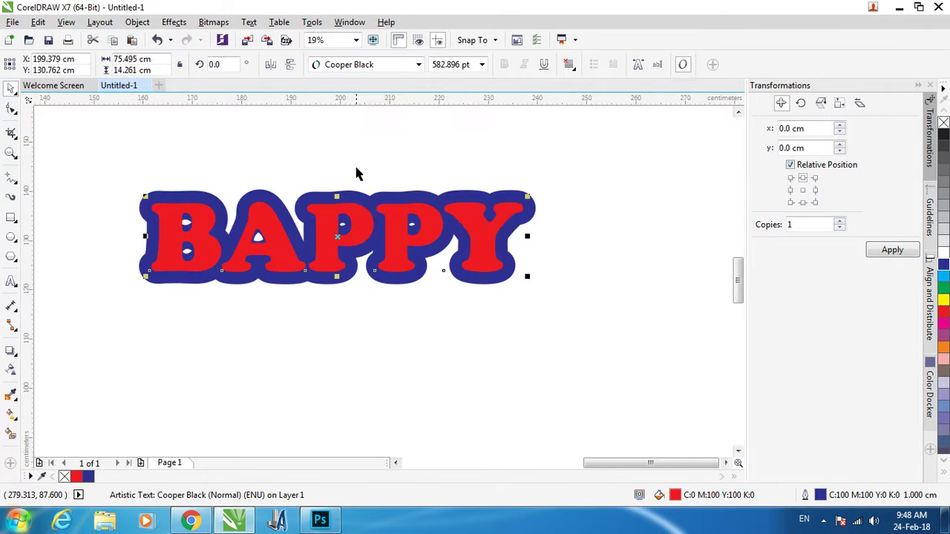
pyautogui.moveTo(352, 206); pyautogui.dragTo(389, 196)
pyautogui.click(137, 21)
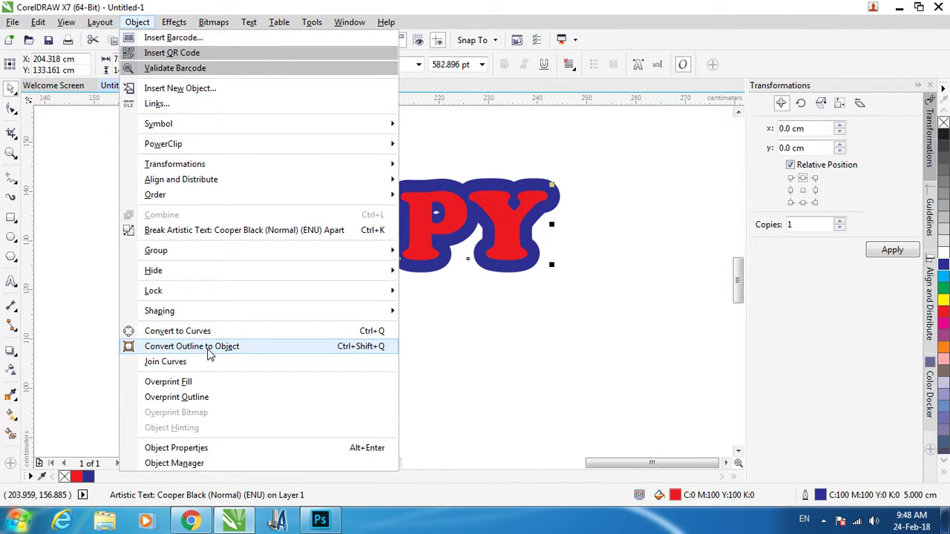
pyautogui.click(92, 347)
pyautogui.click(470, 324)
# Step: Duplicate the outlined text directly below the original
pyautogui.moveTo(637, 141); pyautogui.dragTo(118, 320)
pyautogui.scroll(-1, 394, 179)
pyautogui.moveTo(383, 188); pyautogui.dragTo(380, 254)
pyautogui.rightClick(379, 251)
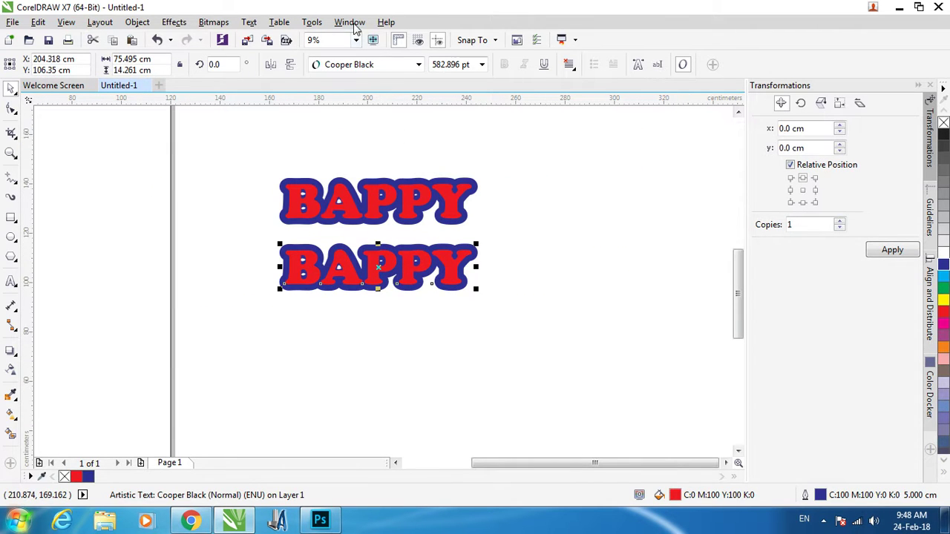
# Step: Fill the lower copy of the text with the same dark blue as its outline
pyautogui.click(215, 23)
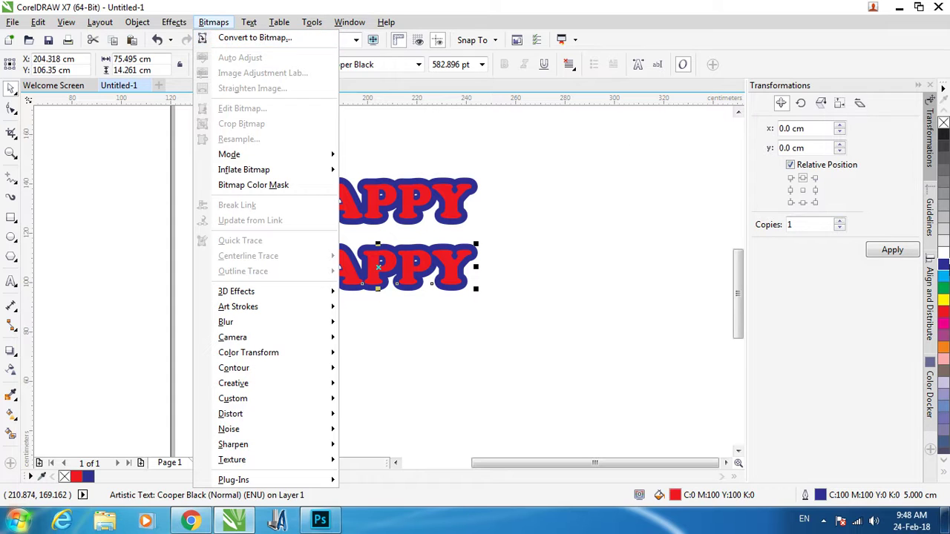
pyautogui.click(944, 316)
pyautogui.click(945, 264)
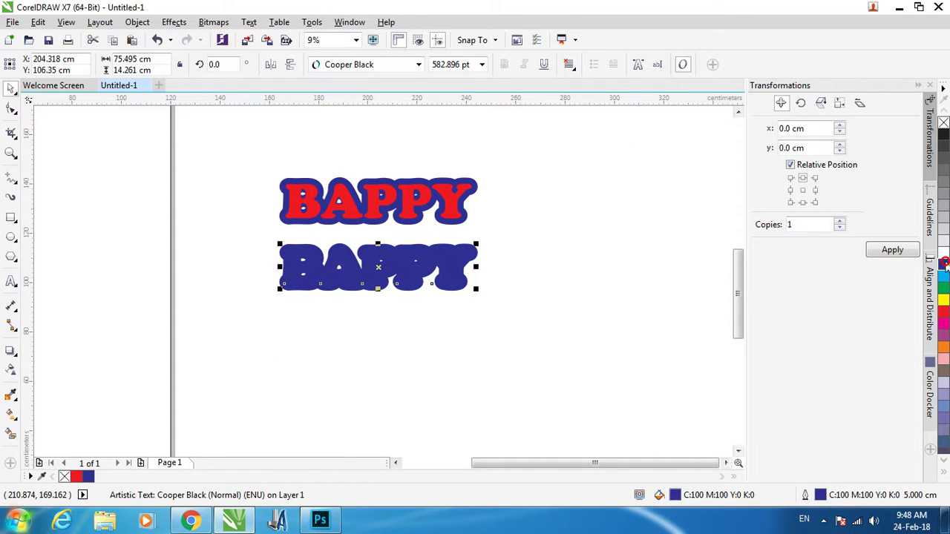
# Step: Convert the solid blue lower copy to a 300 dpi CMYK bitmap
pyautogui.click(214, 22)
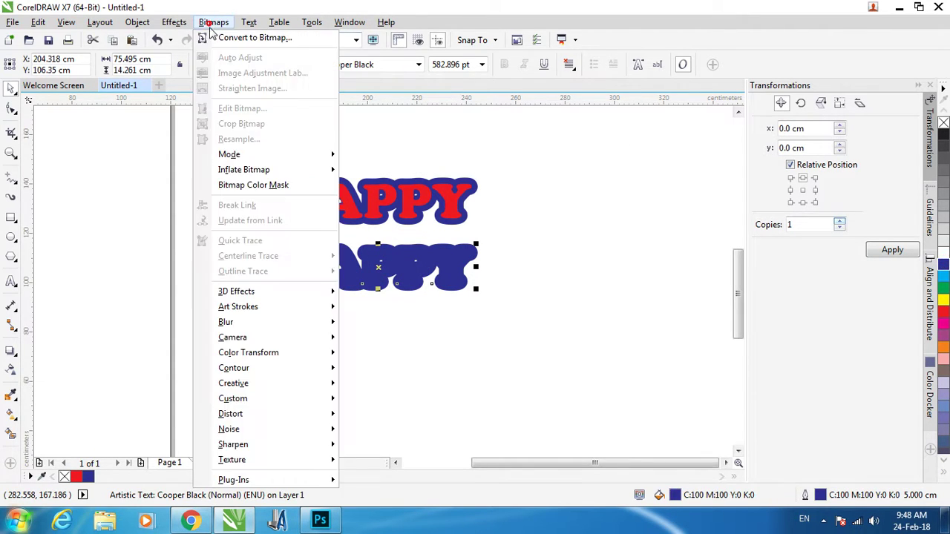
pyautogui.click(248, 34)
pyautogui.click(431, 332)
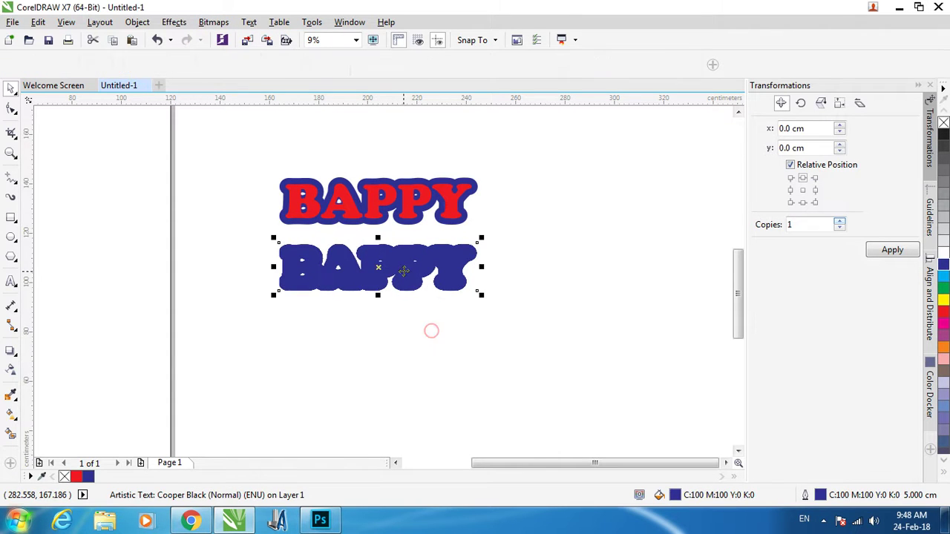
# Step: Trace the blue bitmap with the Logo outline trace, reducing the bitmap size and accepting the trace settings
pyautogui.scroll(2, 401, 271)
pyautogui.click(472, 64)
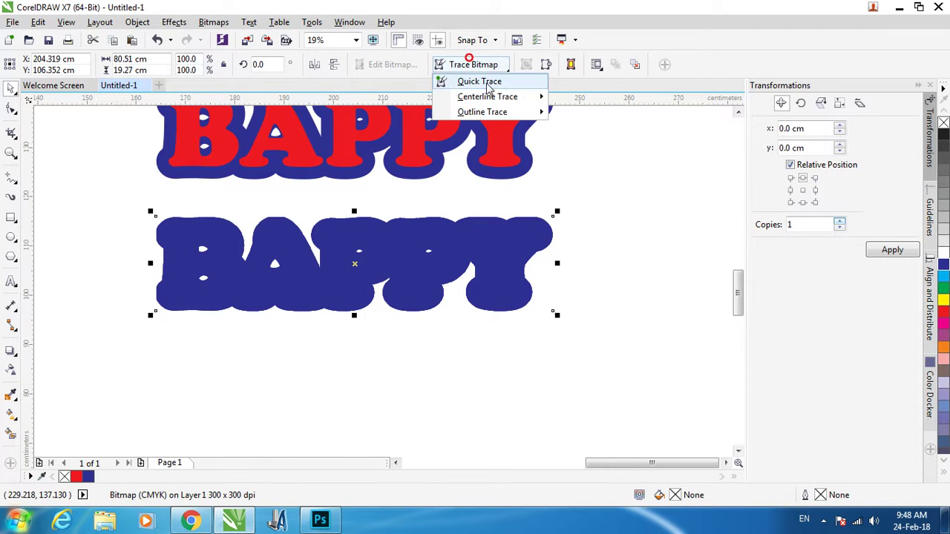
pyautogui.click(477, 112)
pyautogui.click(601, 131)
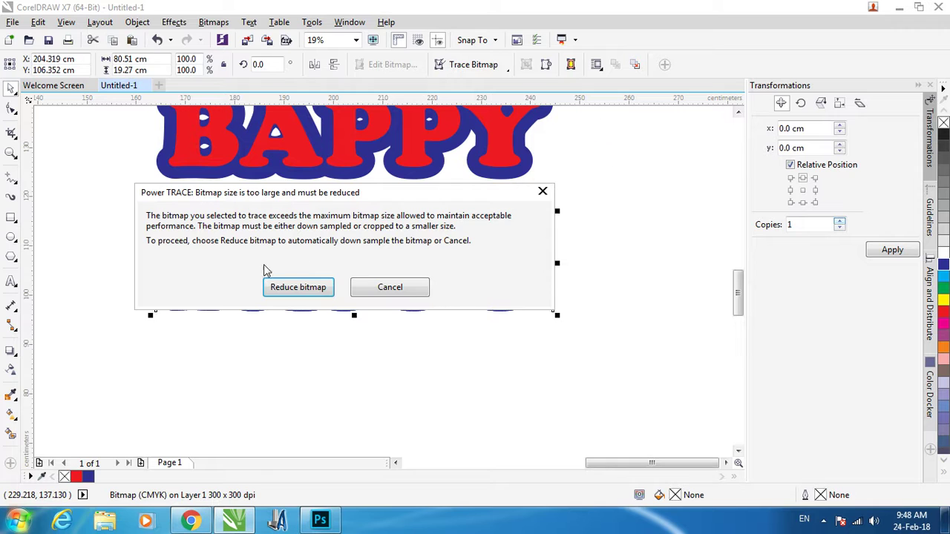
pyautogui.click(300, 294)
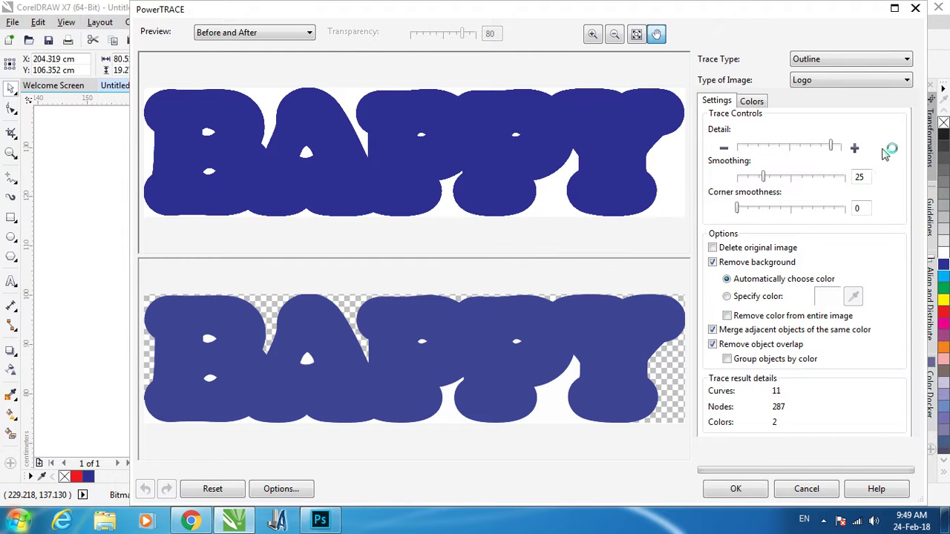
pyautogui.click(729, 490)
# Step: Move the traced shape away from the bitmap and delete the original blue bitmap
pyautogui.click(557, 367)
pyautogui.scroll(-1, 412, 273)
pyautogui.moveTo(411, 270); pyautogui.dragTo(608, 173)
pyautogui.moveTo(421, 263); pyautogui.dragTo(412, 298)
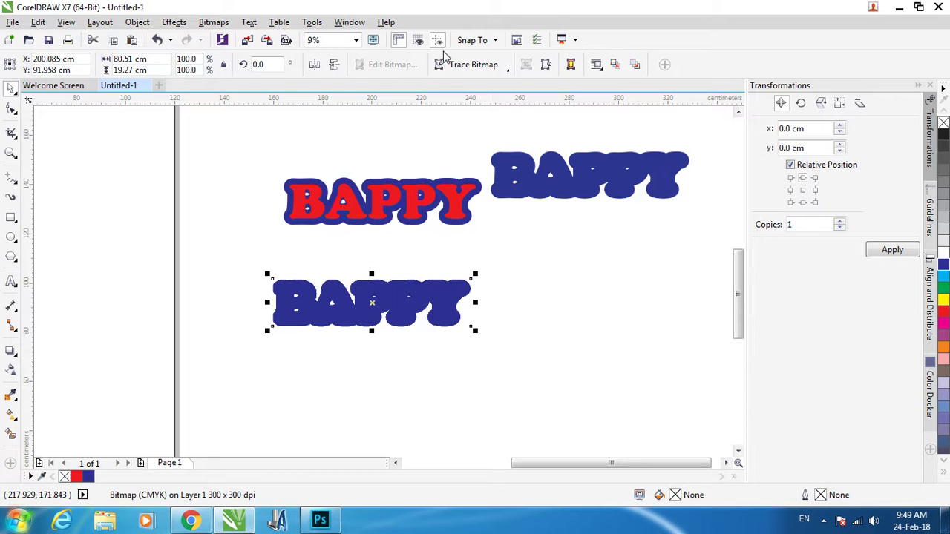
pyautogui.press('Delete')
# Step: Place the traced lettering below the original text and ungroup it into separate curves
pyautogui.moveTo(559, 154)
pyautogui.mouseDown()
pyautogui.moveTo(548, 206)
pyautogui.moveTo(388, 312)
pyautogui.mouseUp()
pyautogui.click(458, 63)
pyautogui.click(577, 200)
pyautogui.moveTo(602, 243); pyautogui.dragTo(324, 403)
pyautogui.click(324, 401)
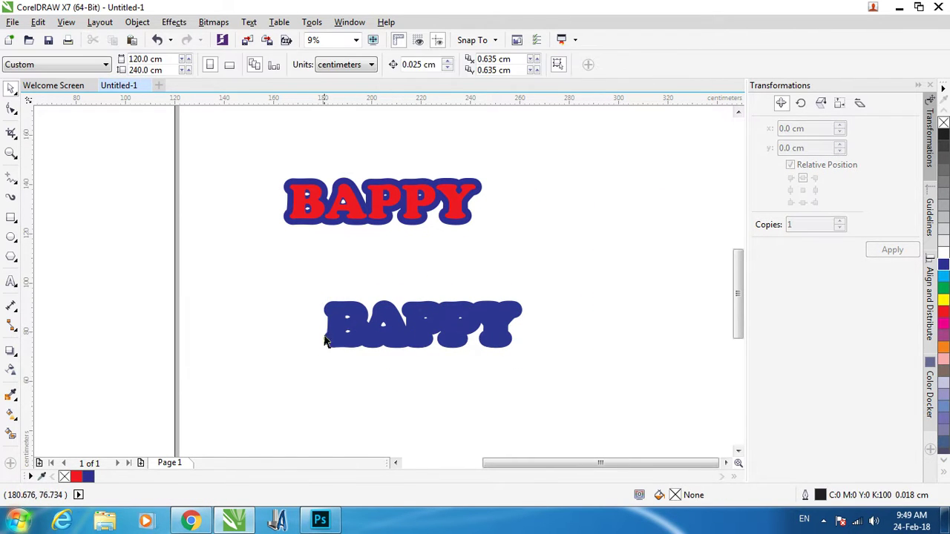
pyautogui.scroll(1, 324, 329)
pyautogui.scroll(-2, 212, 342)
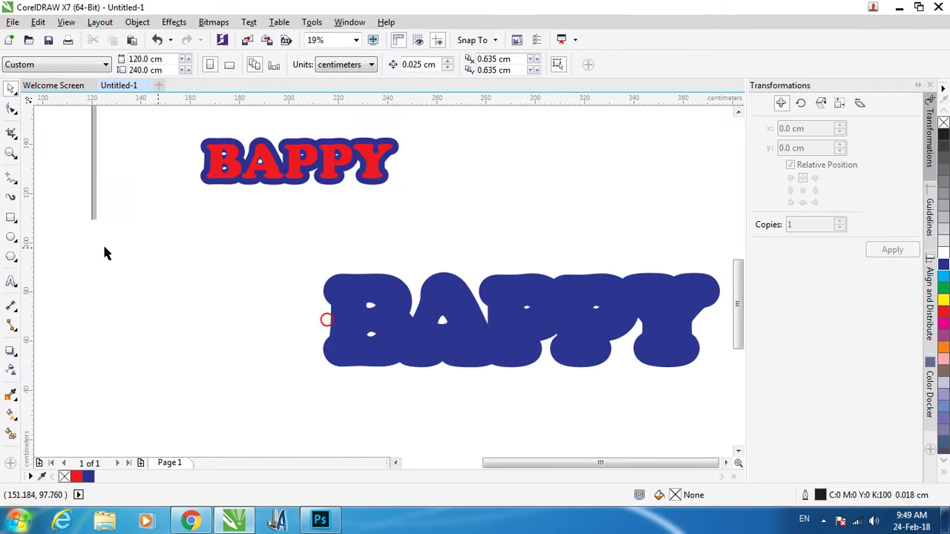
# Step: Draw a rectangle about 135 by 56 cm around the traced lettering, fill it yellow and send it to the back
pyautogui.click(12, 218)
pyautogui.moveTo(183, 238); pyautogui.dragTo(512, 377)
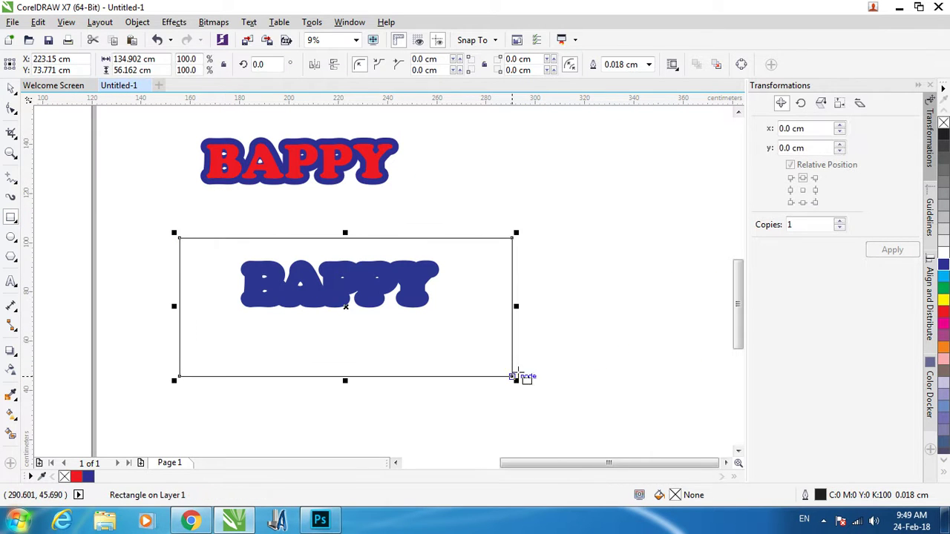
pyautogui.click(942, 264)
pyautogui.click(943, 301)
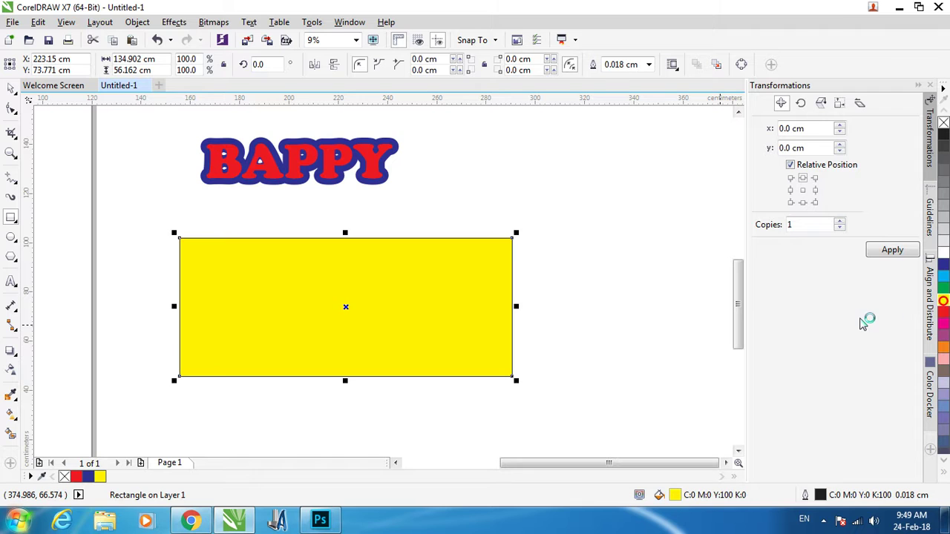
pyautogui.hotkey('shift', 'pagedown')
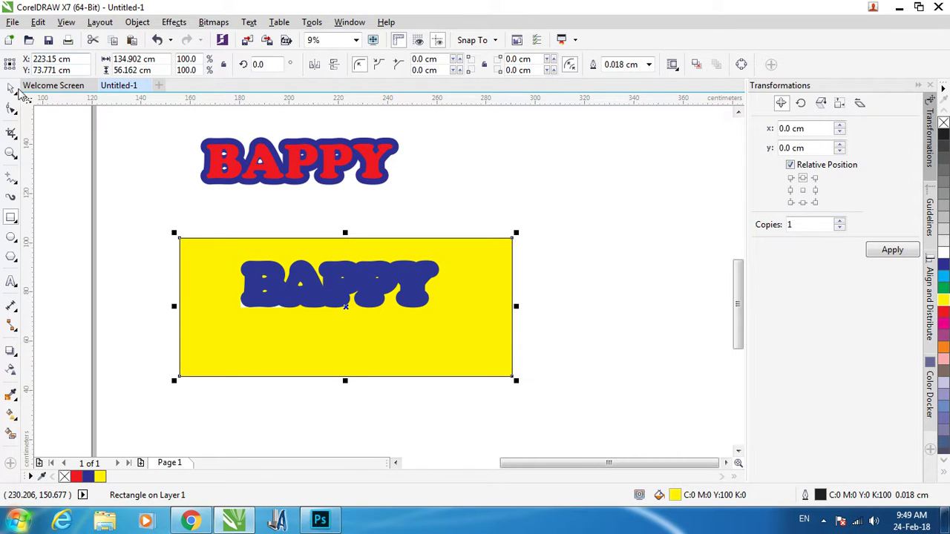
# Step: Delete the leftover white trace fragment below the first letter of the blue shape
pyautogui.scroll(5, 244, 312)
pyautogui.moveTo(211, 382); pyautogui.dragTo(189, 406)
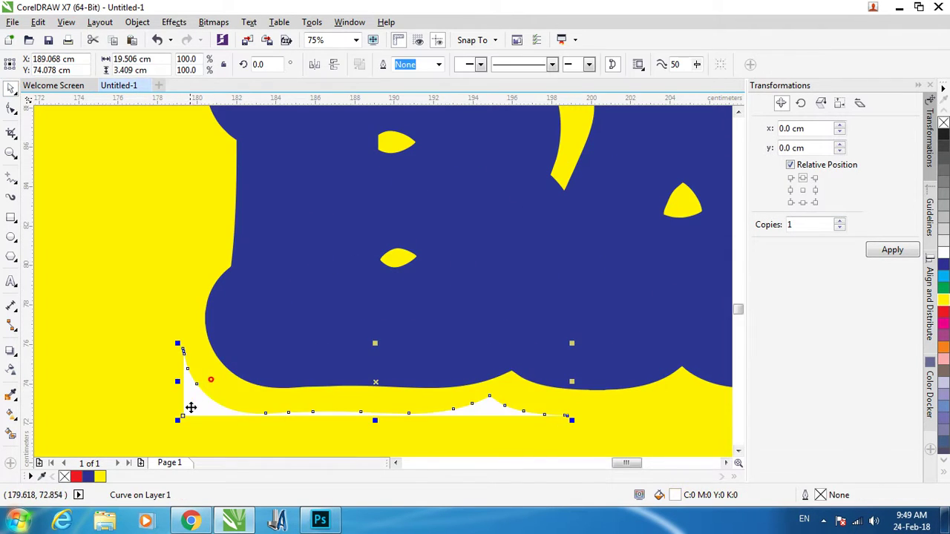
pyautogui.press('Delete')
pyautogui.scroll(-1, 113, 249)
pyautogui.scroll(-1, 249, 244)
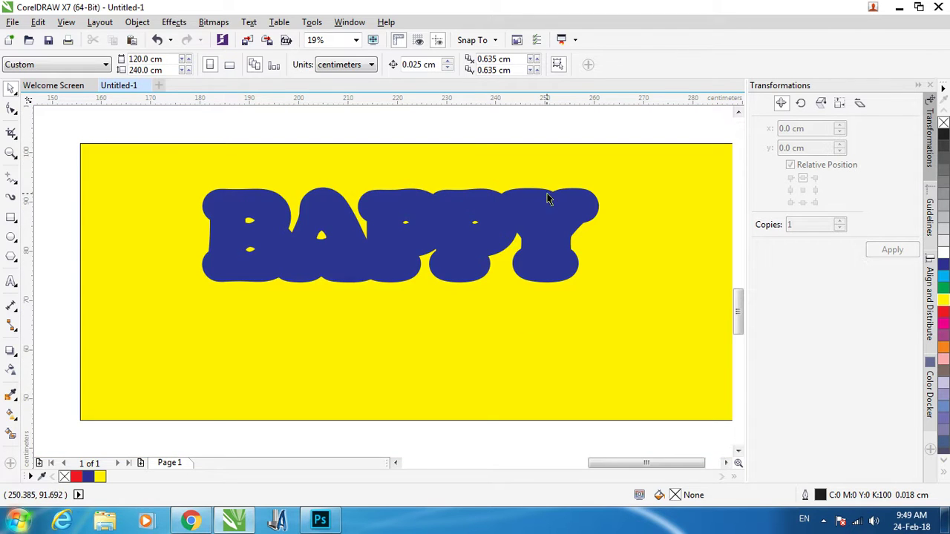
# Step: Delete the yellow background rectangle behind the traced lettering
pyautogui.scroll(-3, 319, 206)
pyautogui.click(377, 233)
pyautogui.press('Delete')
pyautogui.scroll(3, 282, 223)
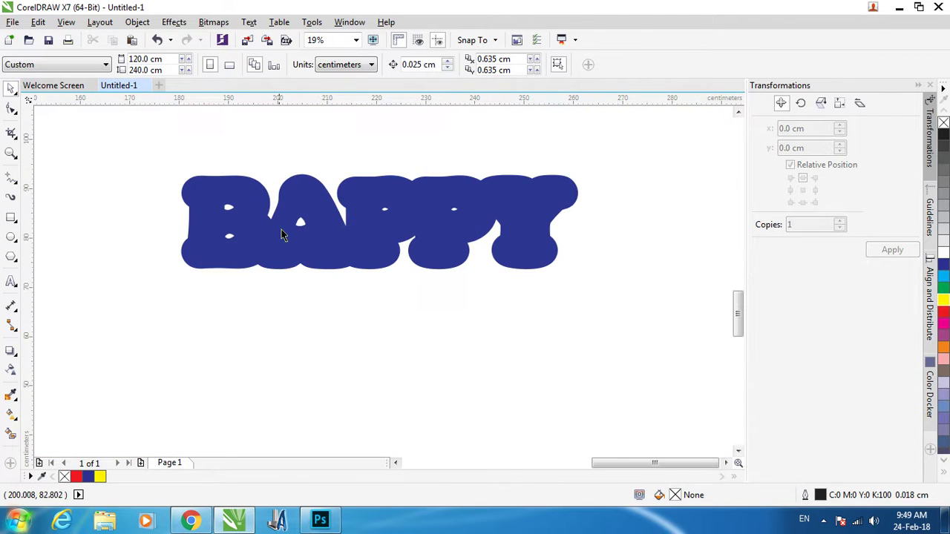
# Step: Remove the holes inside the traced blue letters by deleting their nodes with the Shape tool
pyautogui.click(283, 233)
pyautogui.click(11, 107)
pyautogui.scroll(1, 245, 205)
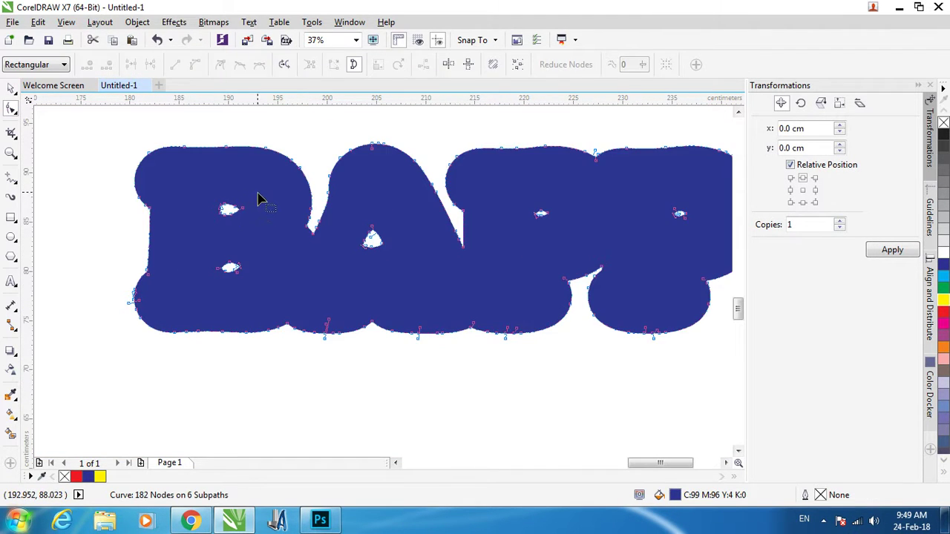
pyautogui.press('Delete')
pyautogui.moveTo(518, 193); pyautogui.dragTo(585, 240)
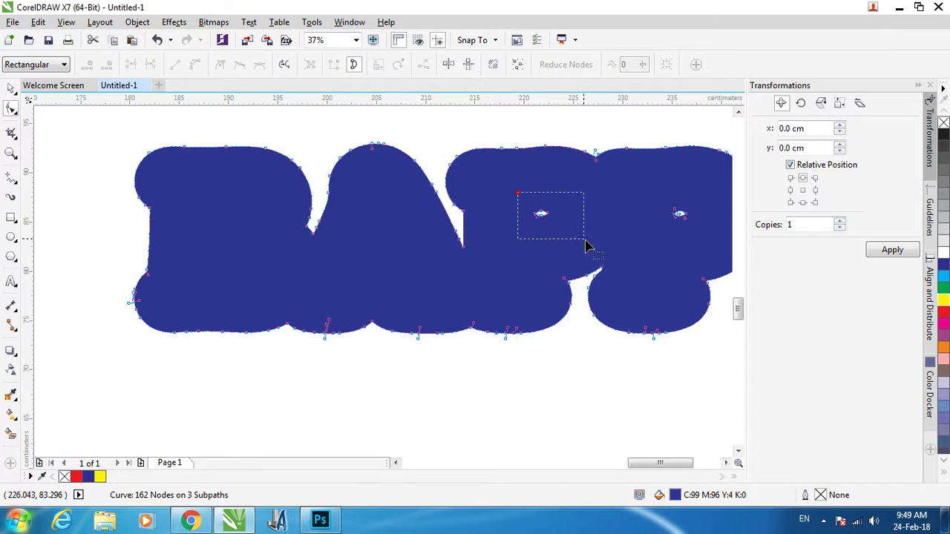
pyautogui.moveTo(657, 196); pyautogui.dragTo(718, 233)
pyautogui.press('Delete')
pyautogui.scroll(-1, 389, 217)
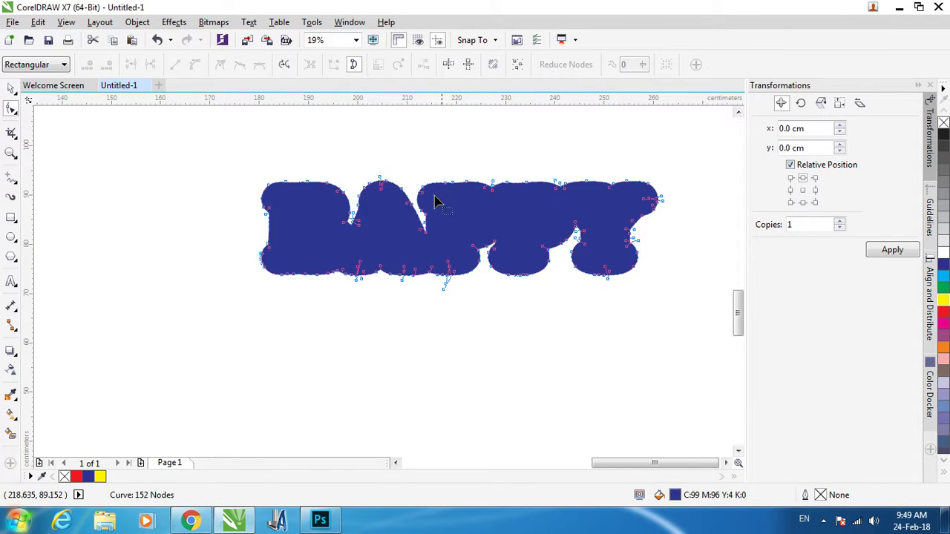
pyautogui.scroll(4, 473, 286)
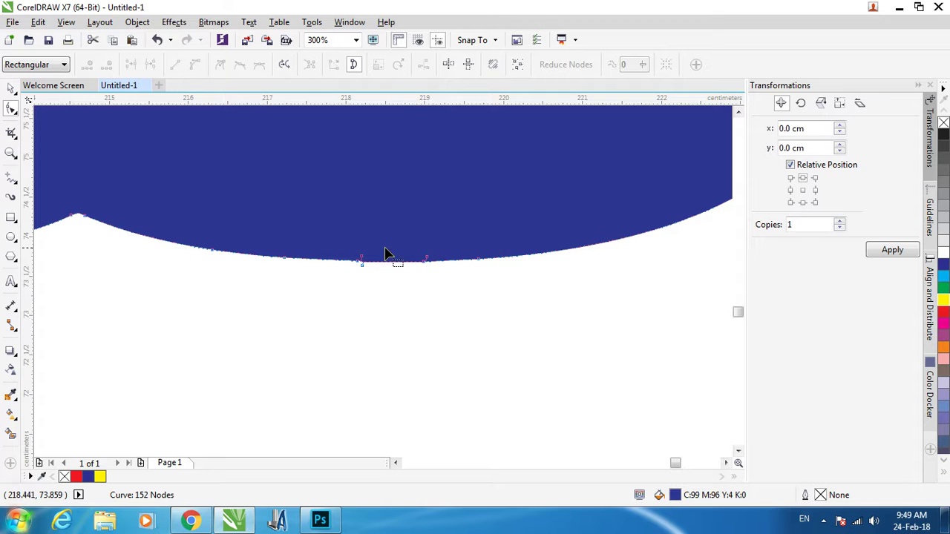
# Step: Delete the surplus nodes along the lower edge of the blue traced shape
pyautogui.moveTo(412, 240); pyautogui.dragTo(529, 271)
pyautogui.press('Delete')
pyautogui.scroll(-2, 525, 257)
pyautogui.moveTo(319, 243); pyautogui.dragTo(291, 278)
pyautogui.press('Delete')
pyautogui.scroll(-1, 467, 226)
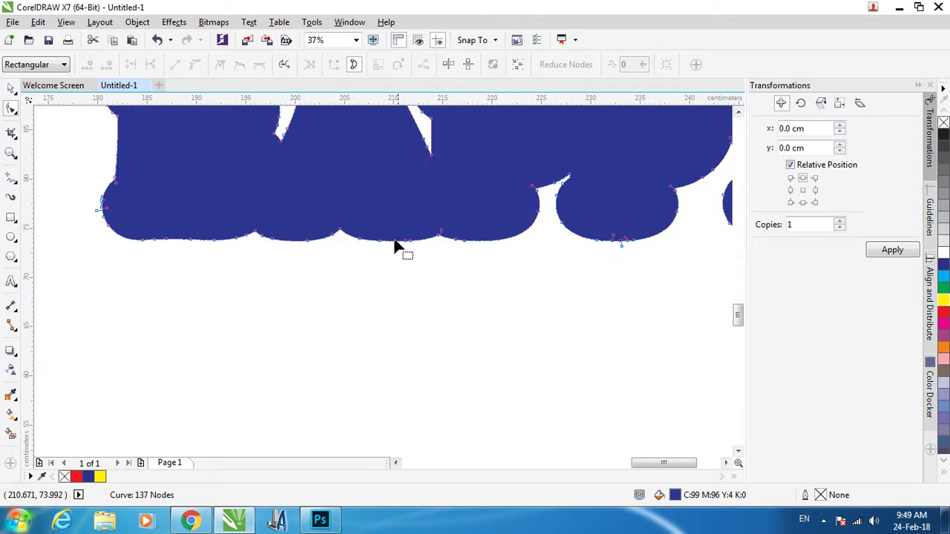
# Step: Delete the surplus nodes on the outer curve at the foot of the first letter in the blue shape
pyautogui.scroll(2, 90, 205)
pyautogui.moveTo(102, 198); pyautogui.dragTo(167, 226)
pyautogui.press('Delete')
pyautogui.press('Delete')
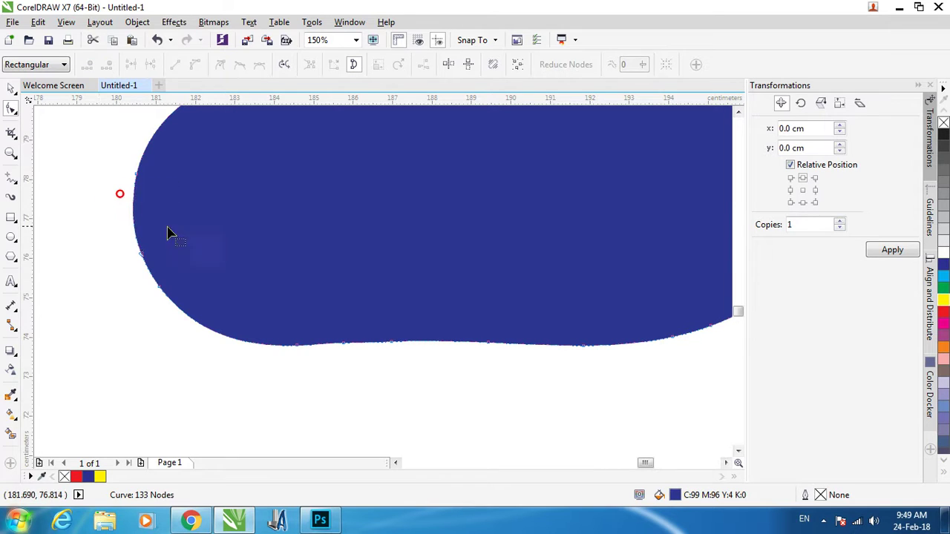
# Step: Delete the surplus nodes at the rounded tip of the last letter's outer arm in the blue shape
pyautogui.scroll(-3, 137, 232)
pyautogui.scroll(2, 244, 183)
pyautogui.scroll(-2, 115, 229)
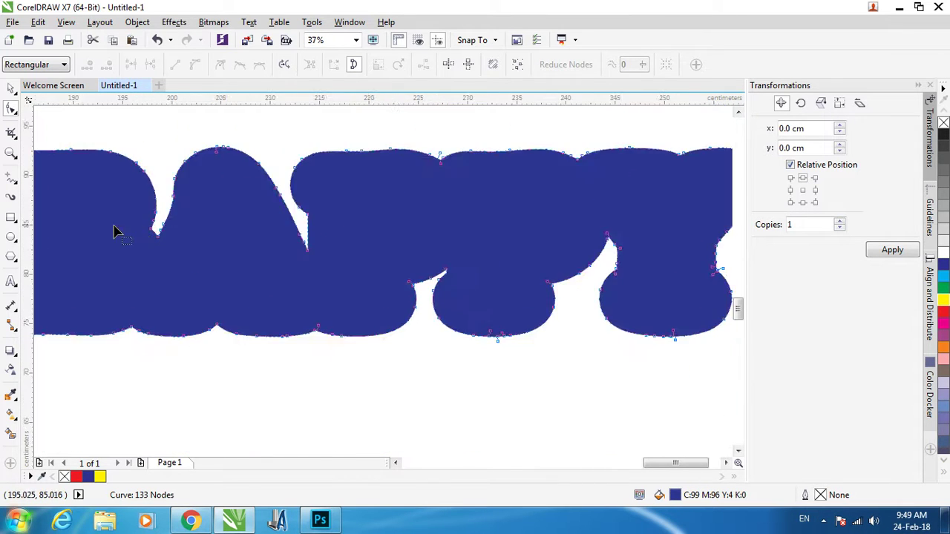
pyautogui.scroll(-1, 373, 208)
pyautogui.scroll(2, 424, 208)
pyautogui.moveTo(383, 234); pyautogui.dragTo(403, 237)
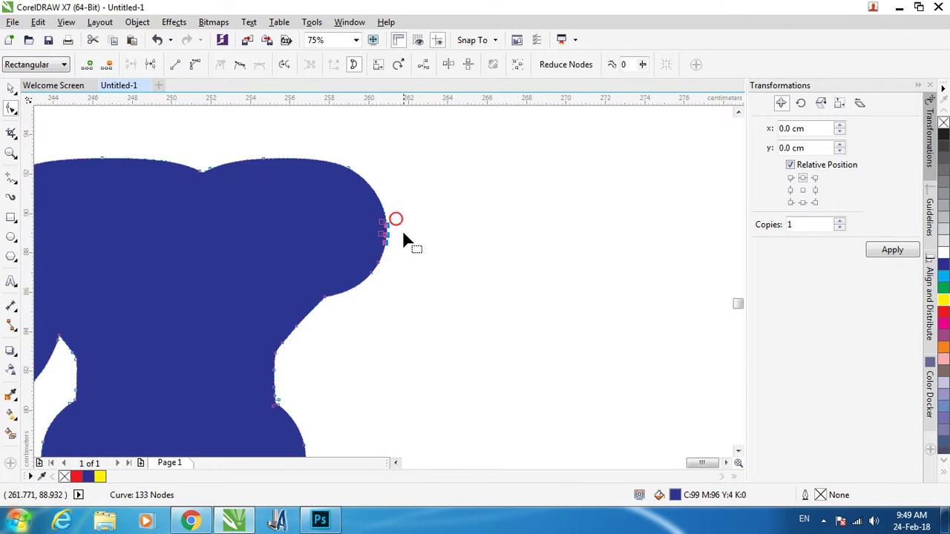
pyautogui.scroll(1, 397, 219)
pyautogui.press('Delete')
pyautogui.scroll(-1, 462, 195)
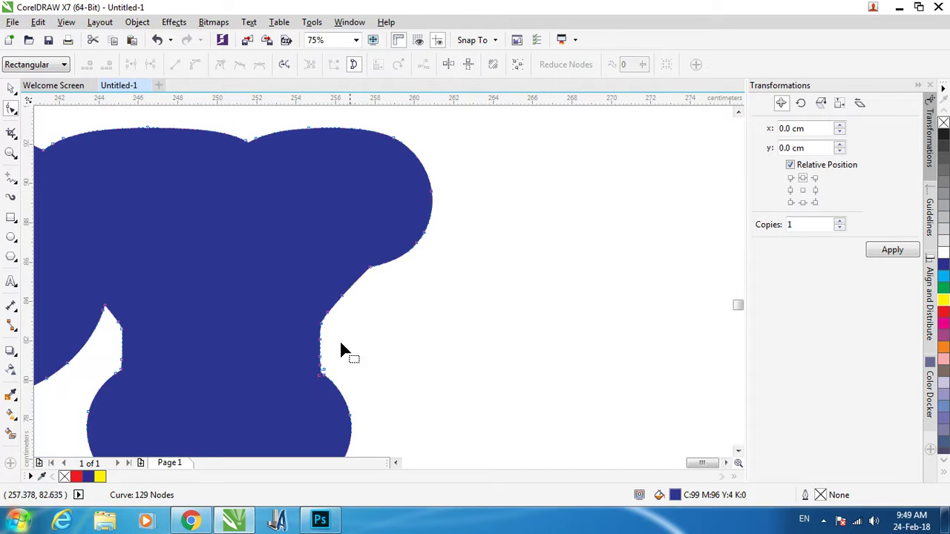
# Step: Delete the surplus nodes beside the last letter's stem and along its base in the blue shape
pyautogui.scroll(2, 331, 377)
pyautogui.moveTo(340, 363); pyautogui.dragTo(341, 364)
pyautogui.press('Delete')
pyautogui.scroll(-2, 429, 147)
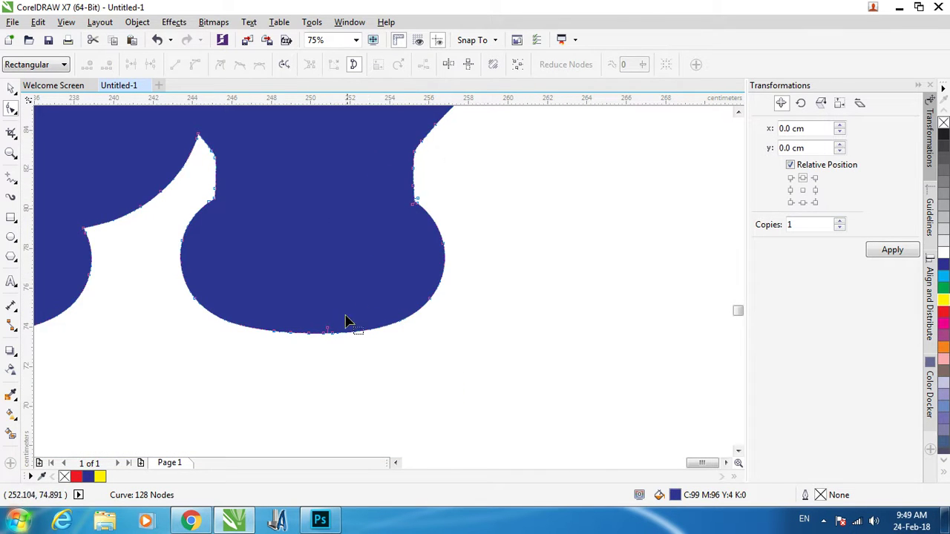
pyautogui.scroll(1, 326, 342)
pyautogui.press('Delete')
# Step: Delete the surplus nodes at the peak of the second letter in the blue shape
pyautogui.scroll(-3, 454, 337)
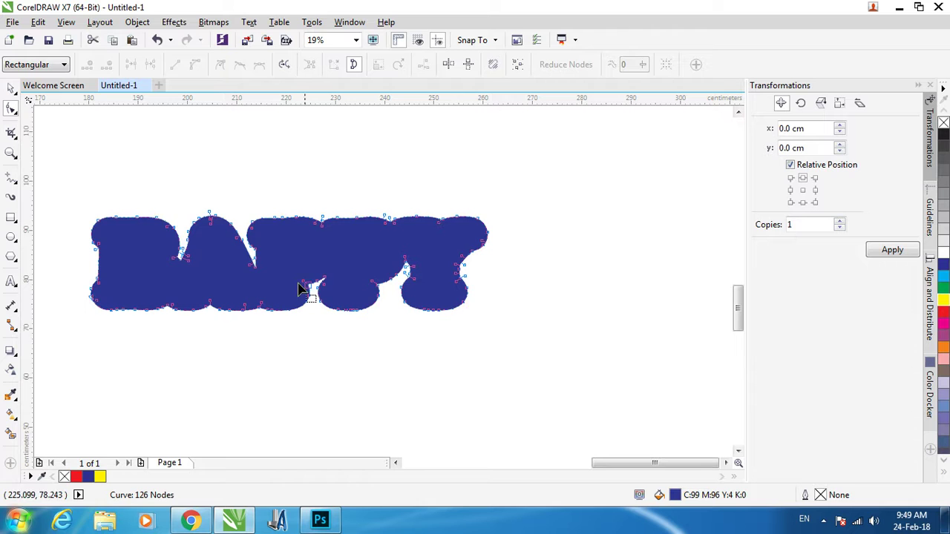
pyautogui.scroll(1, 201, 212)
pyautogui.scroll(2, 257, 250)
pyautogui.click(264, 248)
pyautogui.press('Delete')
pyautogui.scroll(-2, 314, 240)
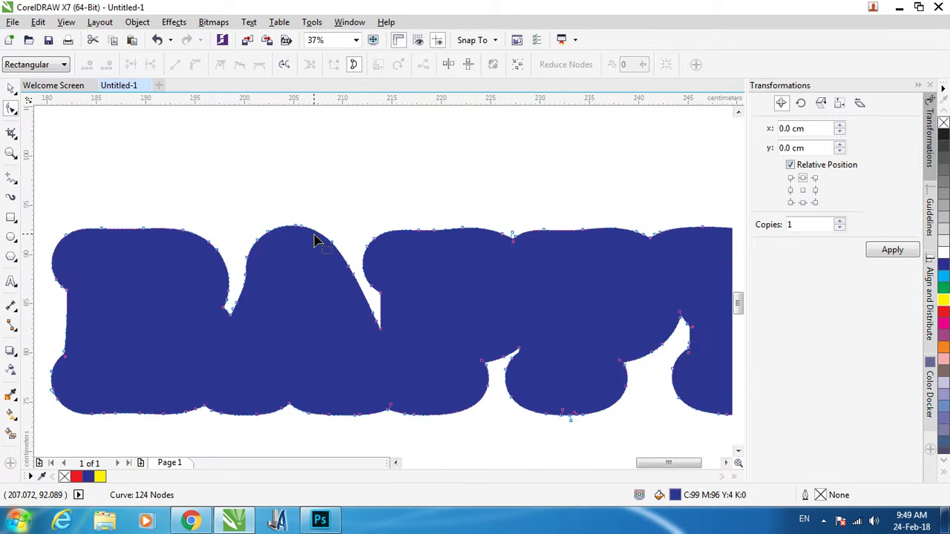
# Step: Undo the accidental move of the blue shape and remove the thick blue outline from the red lettering
pyautogui.scroll(-2, 314, 239)
pyautogui.click(13, 88)
pyautogui.moveTo(256, 249); pyautogui.dragTo(201, 301)
pyautogui.hotkey('ctrl', 'z')
pyautogui.click(312, 136)
pyautogui.rightClick(943, 121)
pyautogui.click(431, 166)
pyautogui.click(378, 145)
pyautogui.click(492, 187)
# Step: Give the traced blue shape a black outline and remove its fill
pyautogui.click(381, 257)
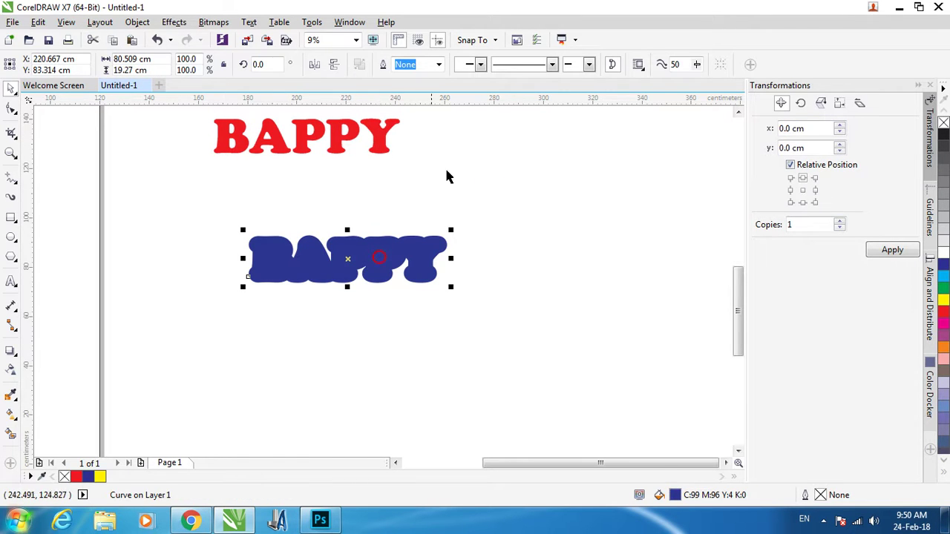
pyautogui.rightClick(943, 137)
pyautogui.click(943, 123)
pyautogui.click(606, 234)
# Step: Move the outline shape near the red lettering and align both objects by their horizontal and vertical centers
pyautogui.moveTo(376, 253); pyautogui.dragTo(351, 185)
pyautogui.keyDown('shift'); pyautogui.click(375, 145); pyautogui.keyUp('shift')
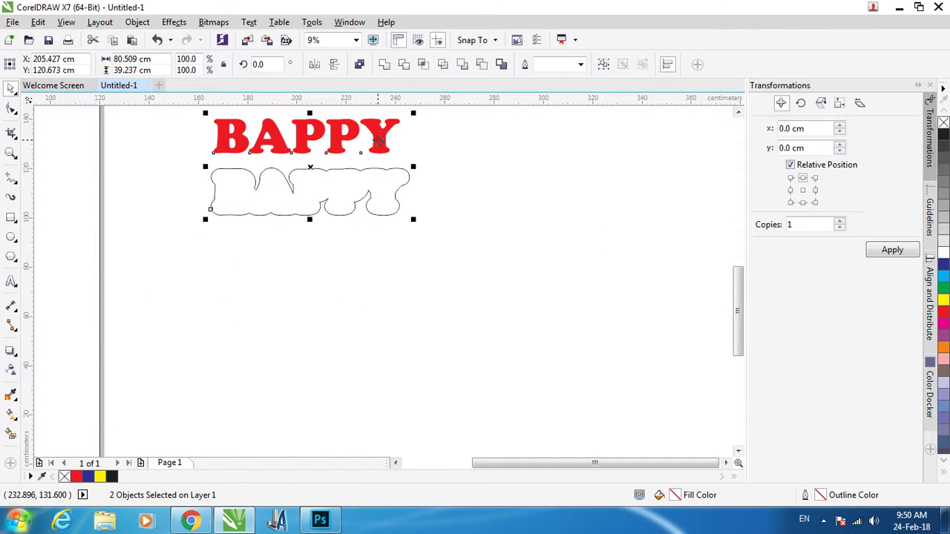
pyautogui.press('e')
pyautogui.press('c')
pyautogui.click(458, 159)
pyautogui.scroll(-1, 456, 179)
pyautogui.scroll(2, 371, 176)
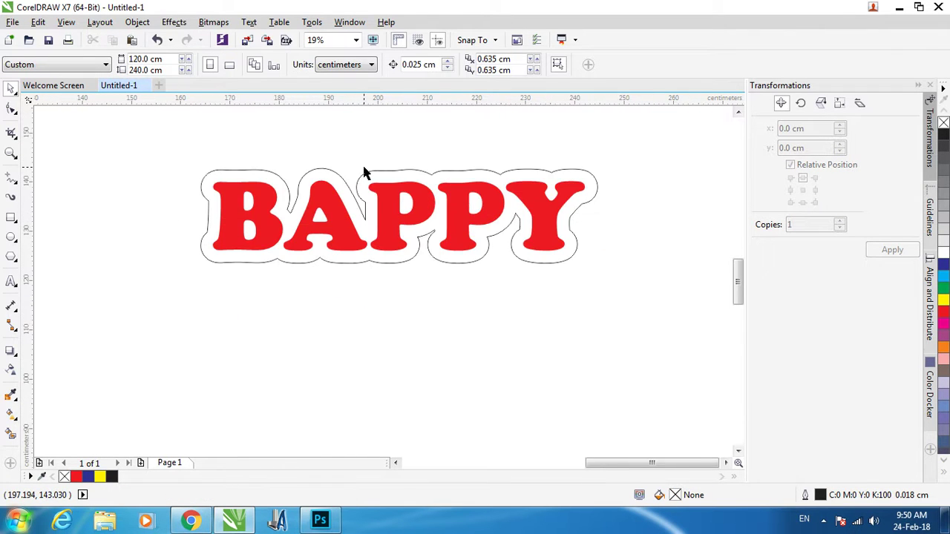
pyautogui.scroll(1, 364, 168)
pyautogui.moveTo(357, 213); pyautogui.dragTo(288, 165)
pyautogui.hotkey('ctrl', 'z')
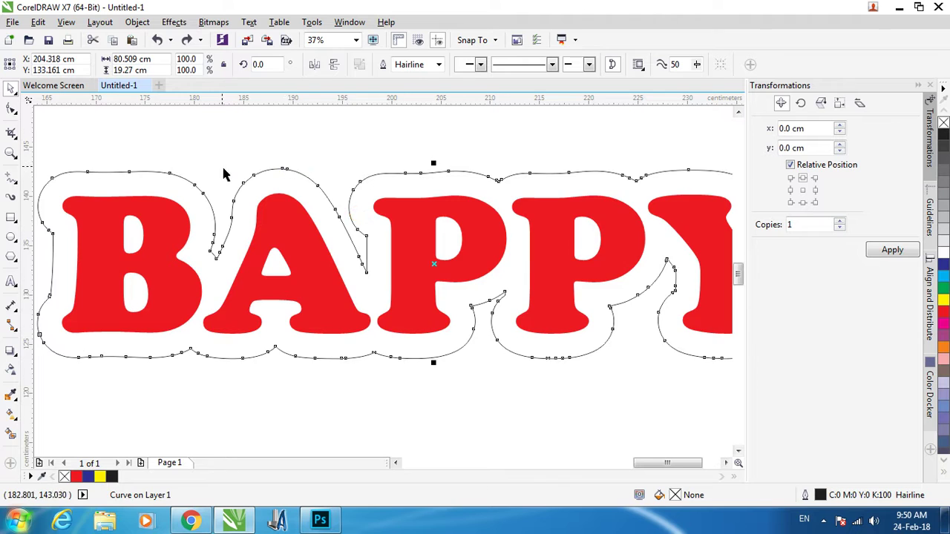
pyautogui.scroll(-1, 223, 170)
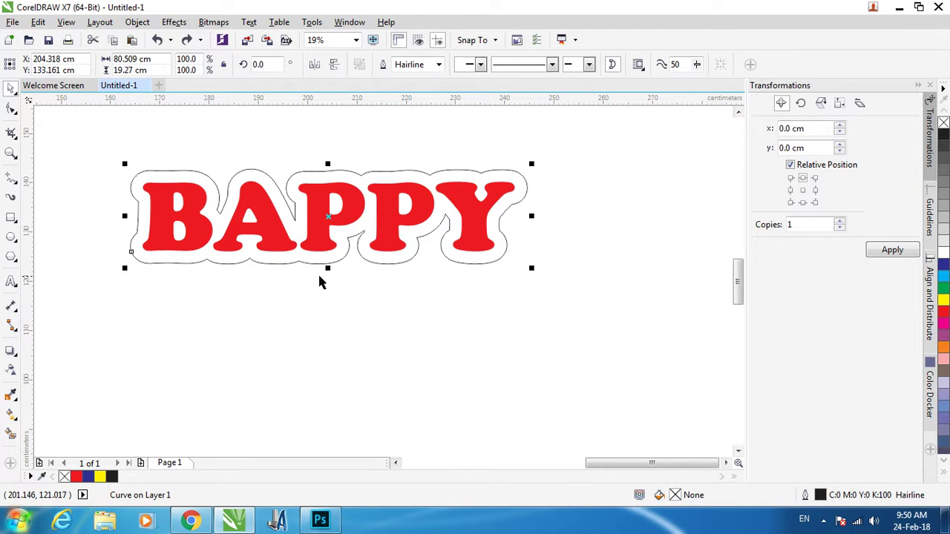
pyautogui.click(589, 170)
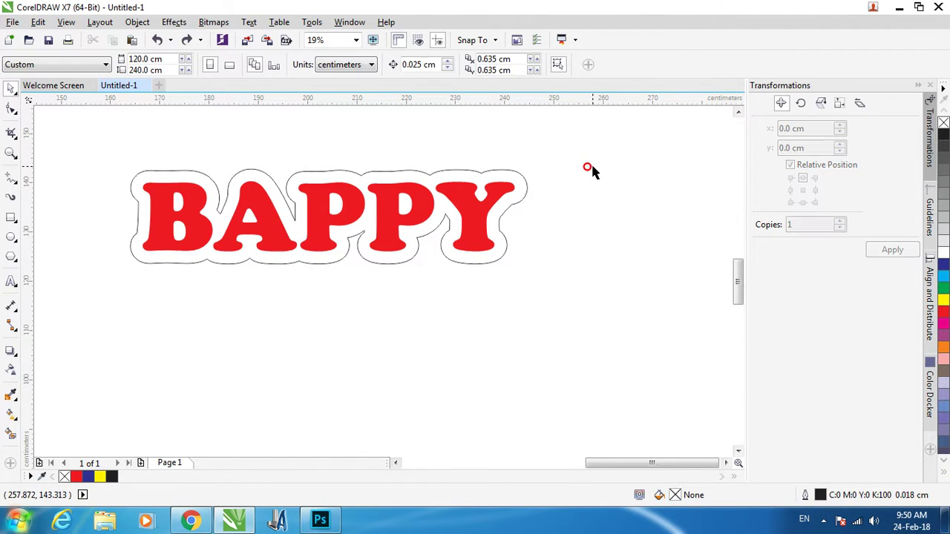
pyautogui.scroll(-1, 566, 210)
pyautogui.scroll(1, 549, 191)
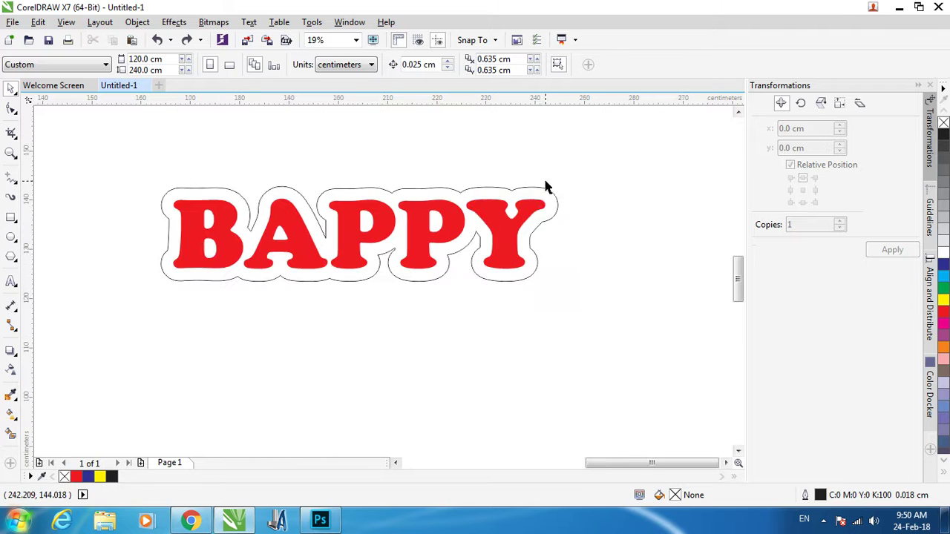
# Step: Edit the red lettering's fill and try the bitmap and two-color pattern fill types
pyautogui.click(500, 217)
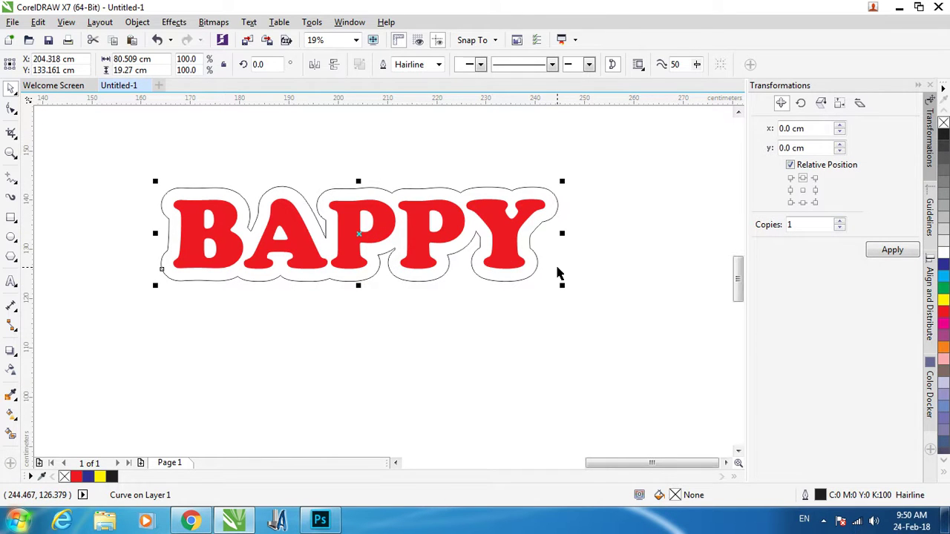
pyautogui.hotkey('ctrl', 'z')
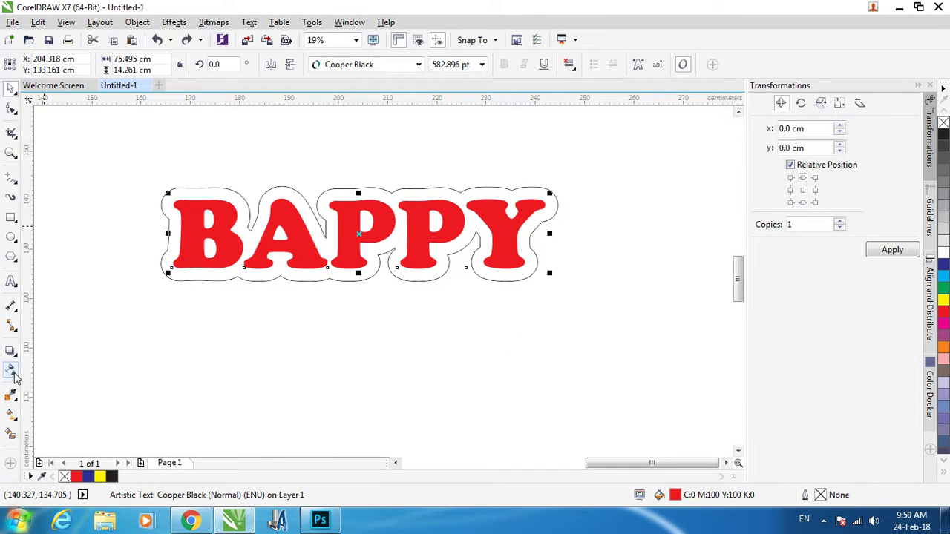
pyautogui.click(13, 370)
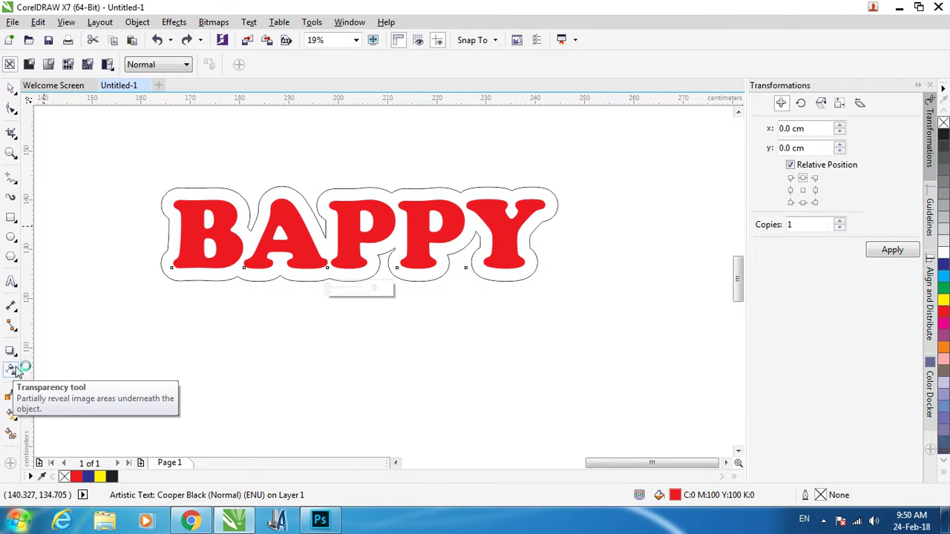
pyautogui.doubleClick(674, 496)
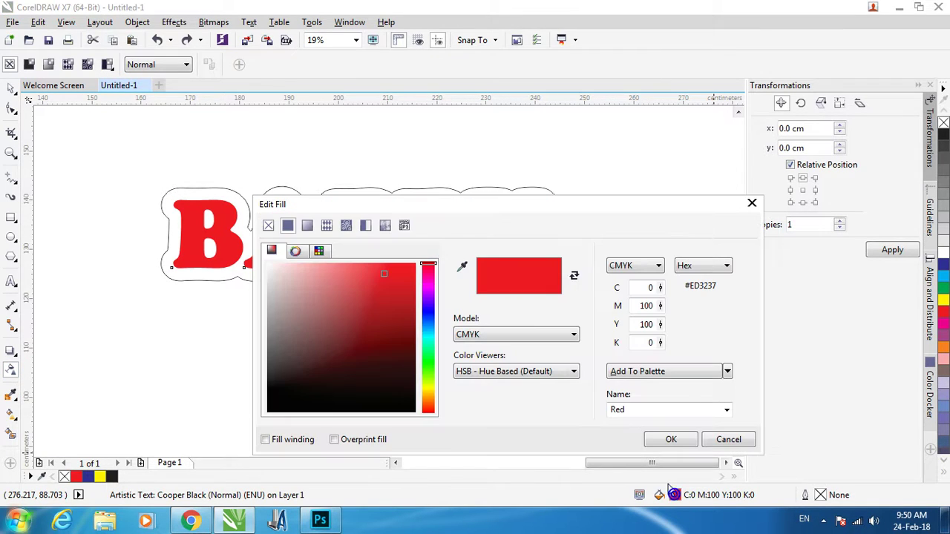
pyautogui.click(288, 225)
pyautogui.moveTo(382, 209); pyautogui.dragTo(690, 139)
pyautogui.click(633, 156)
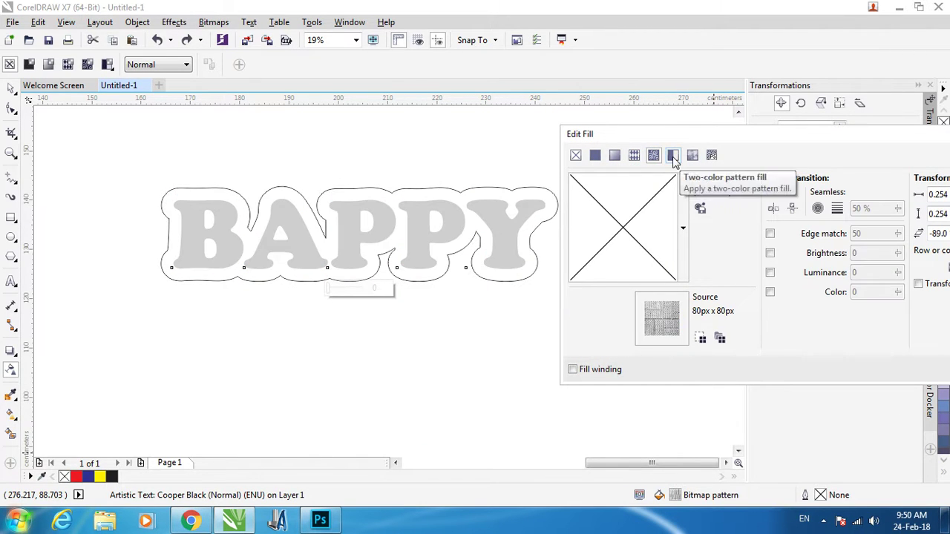
pyautogui.click(673, 155)
pyautogui.click(692, 157)
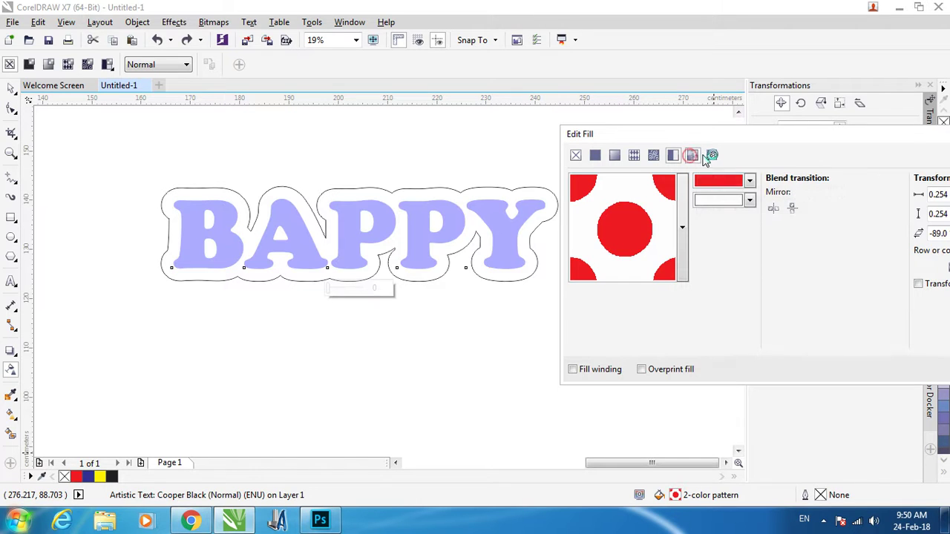
pyautogui.click(672, 156)
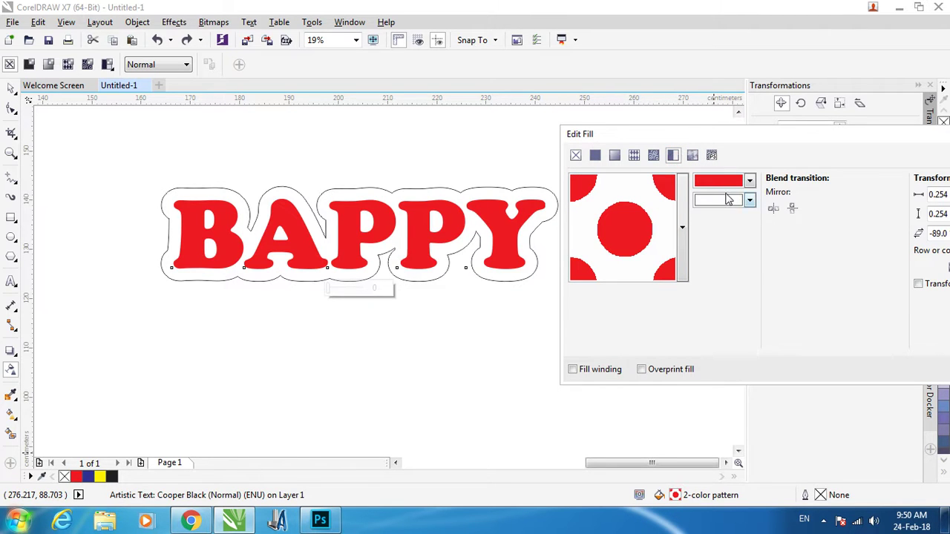
# Step: Set the two-color pattern's front color to yellow and its back color to red
pyautogui.click(746, 181)
pyautogui.click(722, 196)
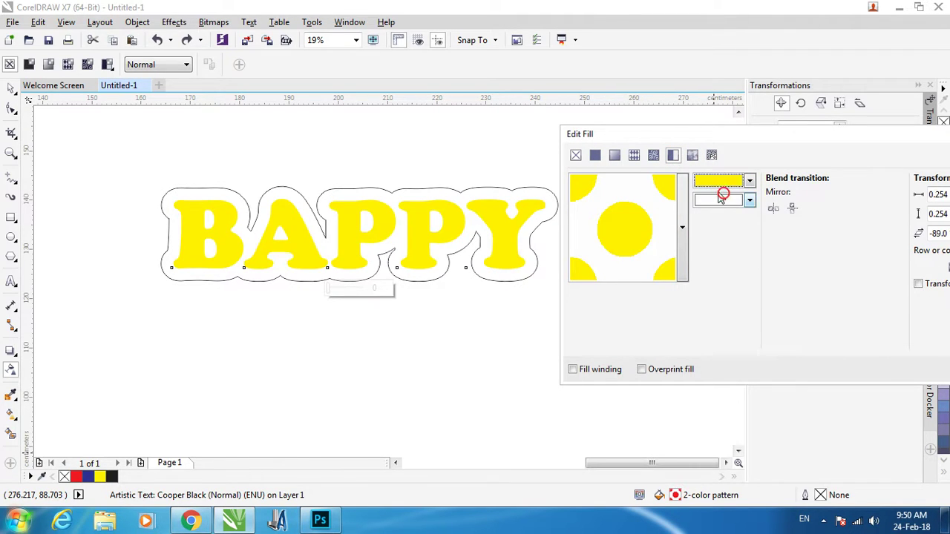
pyautogui.click(725, 199)
pyautogui.click(735, 227)
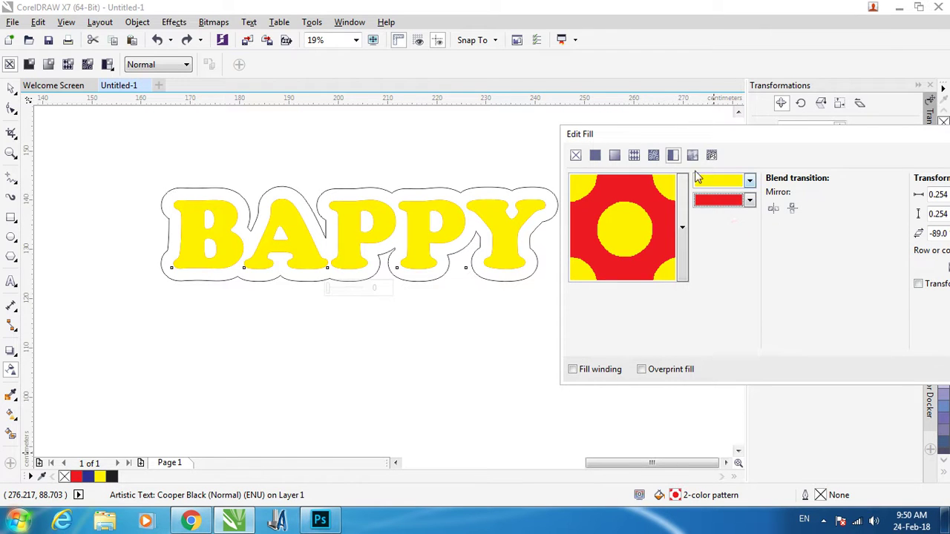
# Step: Try a larger pattern tile width for the lettering's two-color fill, then close the fill settings without applying them
pyautogui.moveTo(681, 143); pyautogui.dragTo(186, 282)
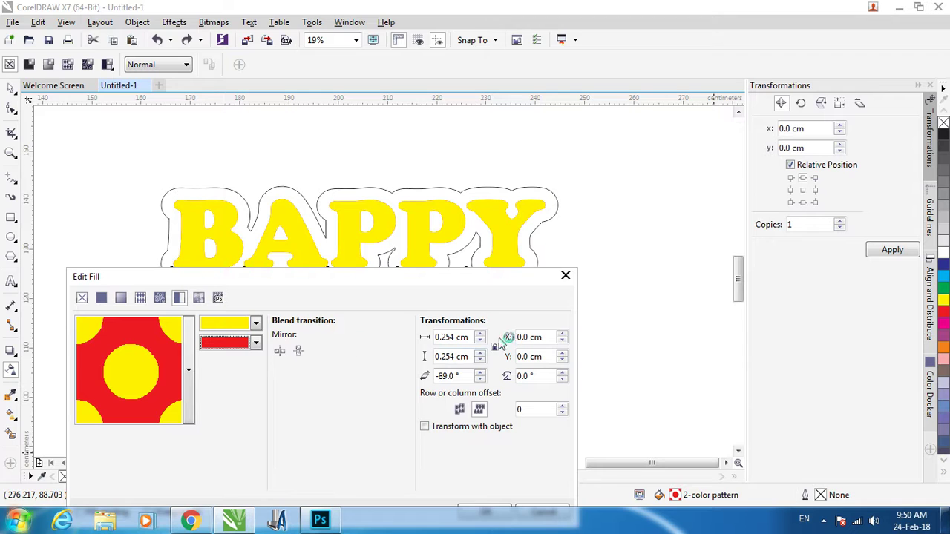
pyautogui.click(481, 335)
pyautogui.click(480, 334)
pyautogui.click(480, 334)
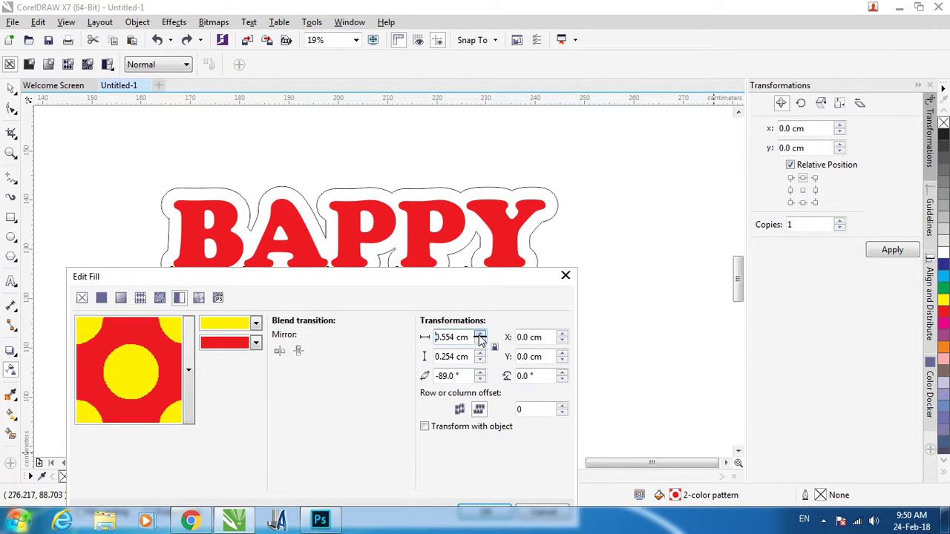
pyautogui.click(481, 335)
pyautogui.click(566, 276)
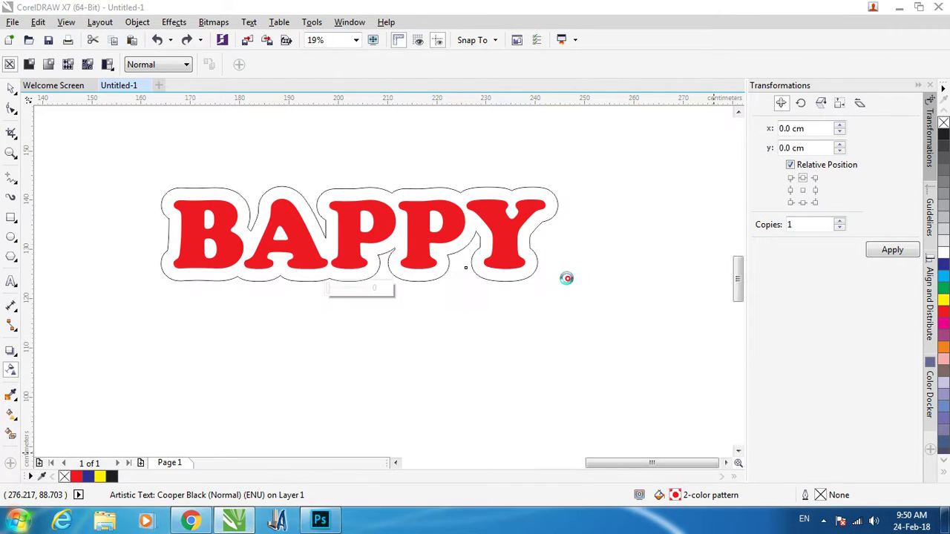
# Step: Change the lettering to a fountain fill and set its end color to red, C 3, M 100, Y 100, K 1
pyautogui.doubleClick(681, 495)
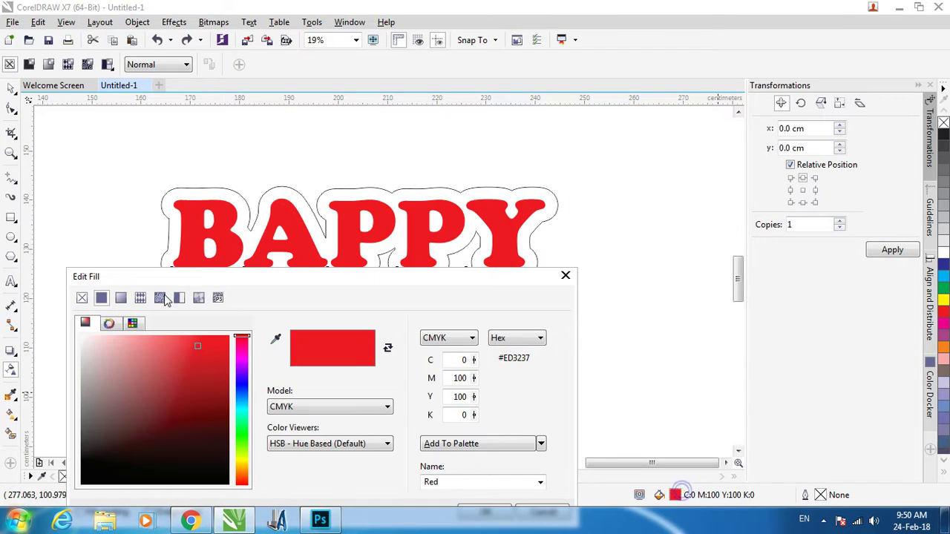
pyautogui.click(116, 298)
pyautogui.moveTo(200, 280); pyautogui.dragTo(753, 114)
pyautogui.click(812, 272)
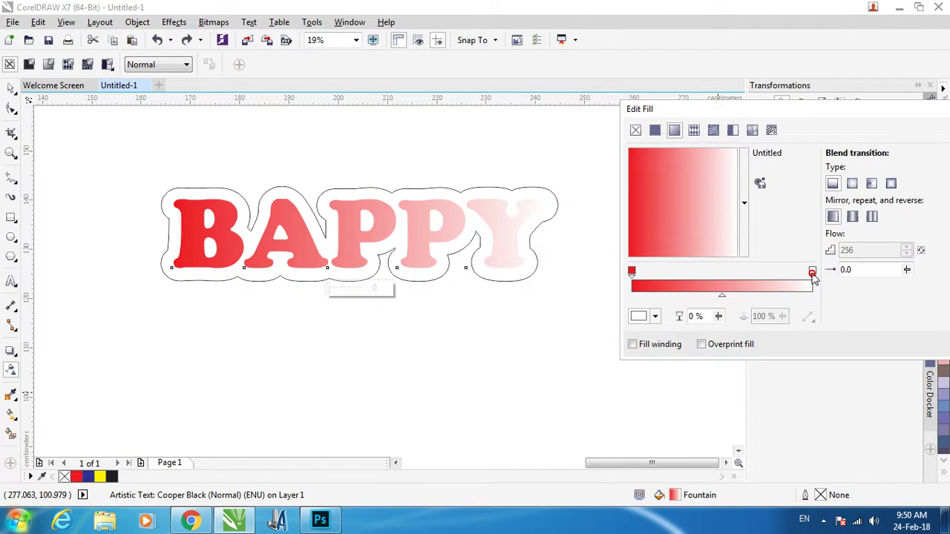
pyautogui.click(643, 317)
pyautogui.moveTo(681, 386); pyautogui.dragTo(731, 388)
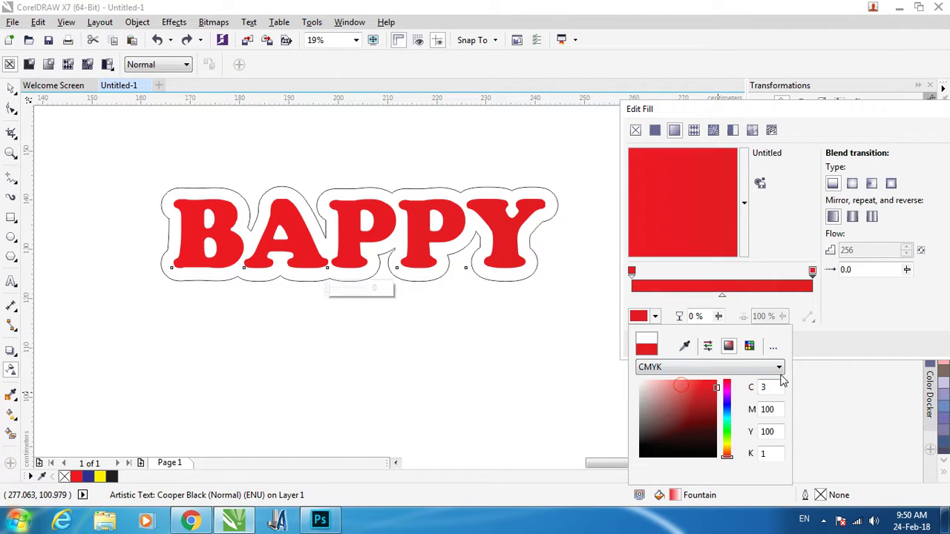
# Step: Add a green color node at the 54% position of the lettering's fountain fill
pyautogui.click(730, 274)
pyautogui.doubleClick(730, 274)
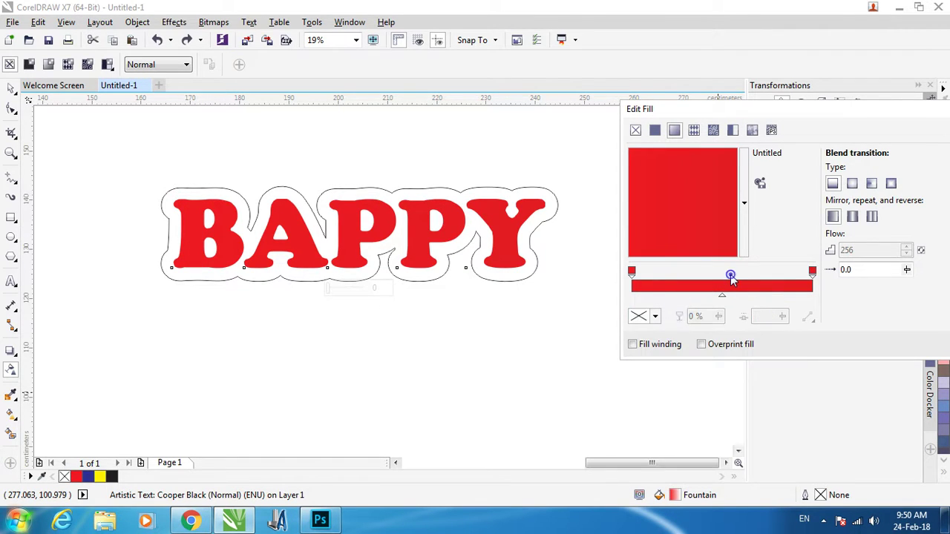
pyautogui.click(643, 314)
pyautogui.click(706, 407)
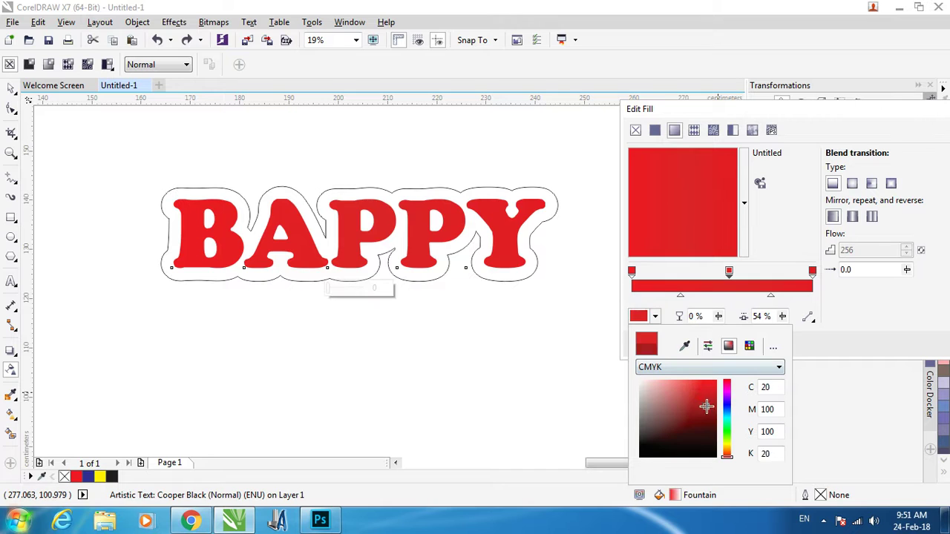
pyautogui.click(726, 426)
# Step: Add a yellow color node at the 73% position of the fountain fill and apply the gradient to the lettering
pyautogui.click(765, 278)
pyautogui.doubleClick(764, 276)
pyautogui.click(643, 317)
pyautogui.moveTo(690, 389); pyautogui.dragTo(716, 381)
pyautogui.click(633, 106)
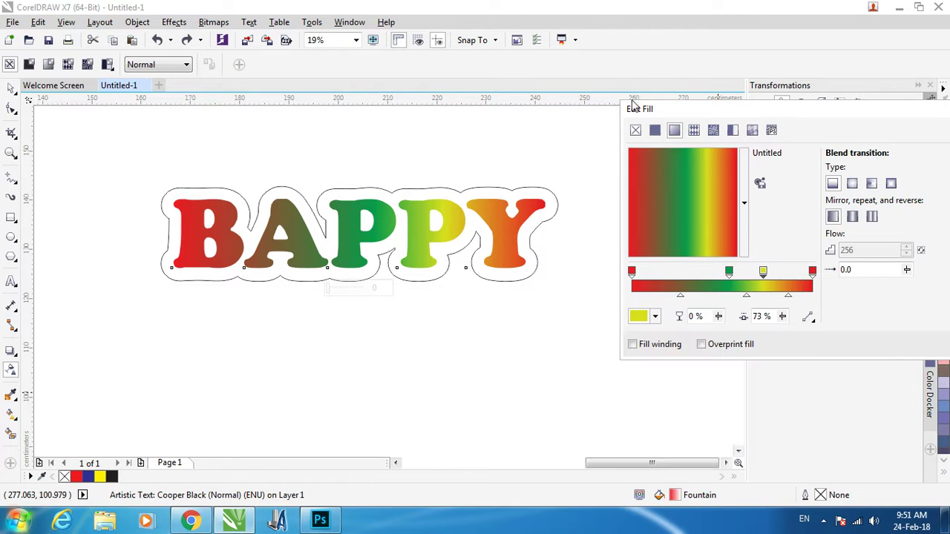
pyautogui.click(685, 104)
pyautogui.click(843, 321)
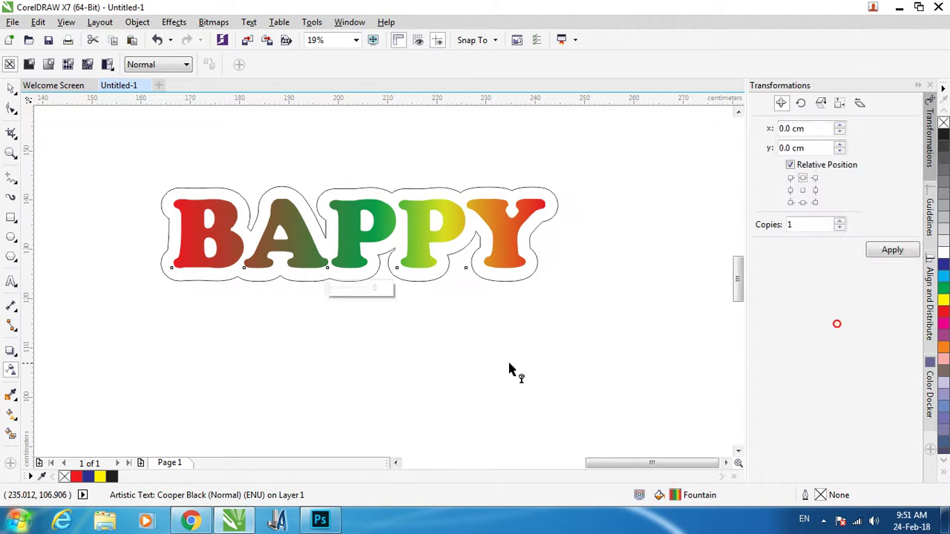
pyautogui.click(509, 365)
pyautogui.scroll(-2, 577, 267)
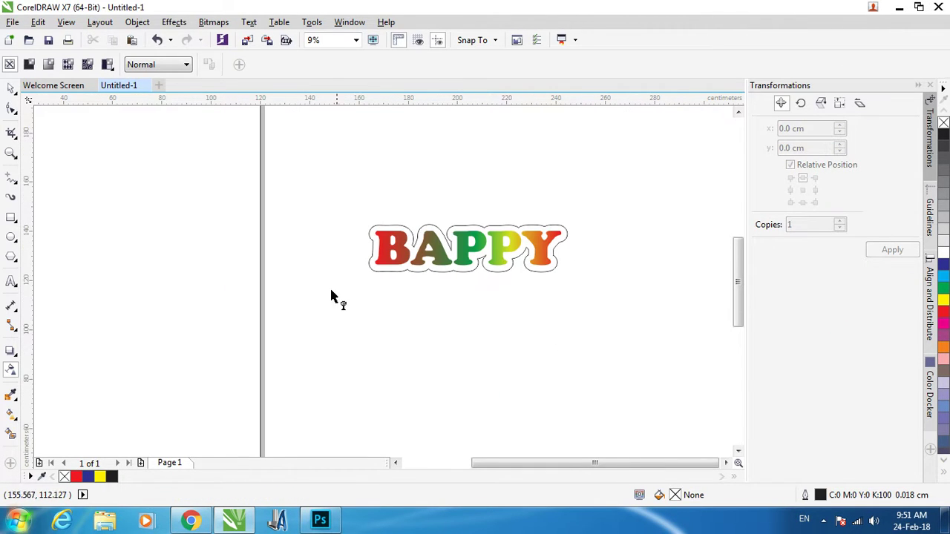
pyautogui.click(10, 87)
pyautogui.click(378, 270)
pyautogui.scroll(2, 583, 311)
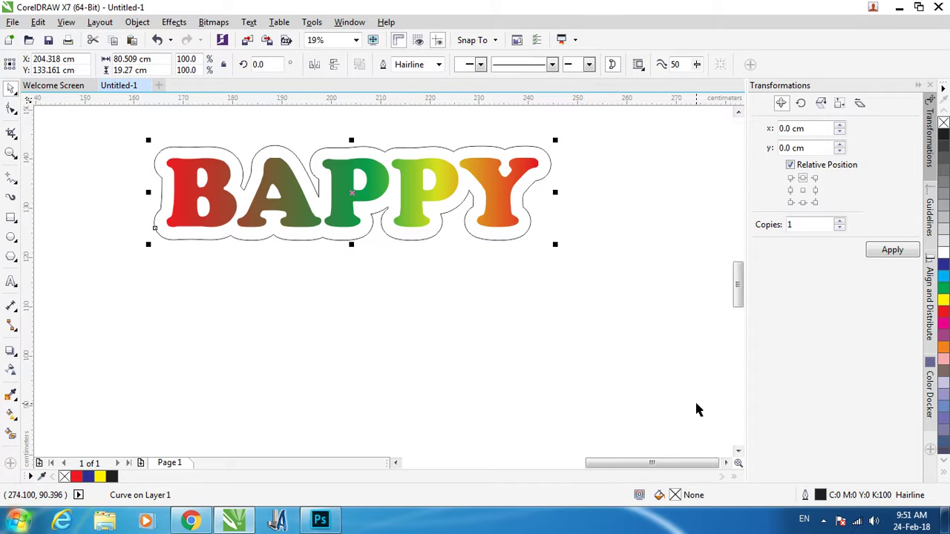
pyautogui.click(825, 519)
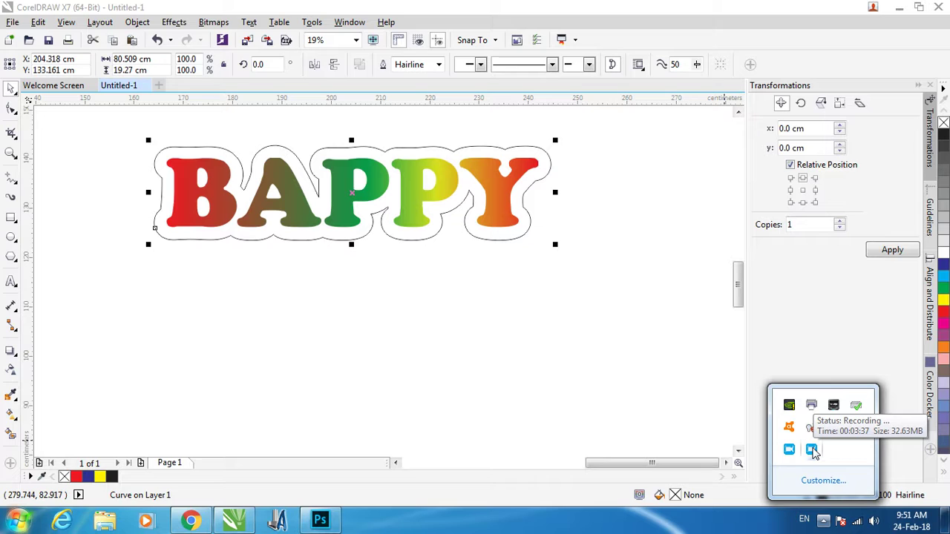